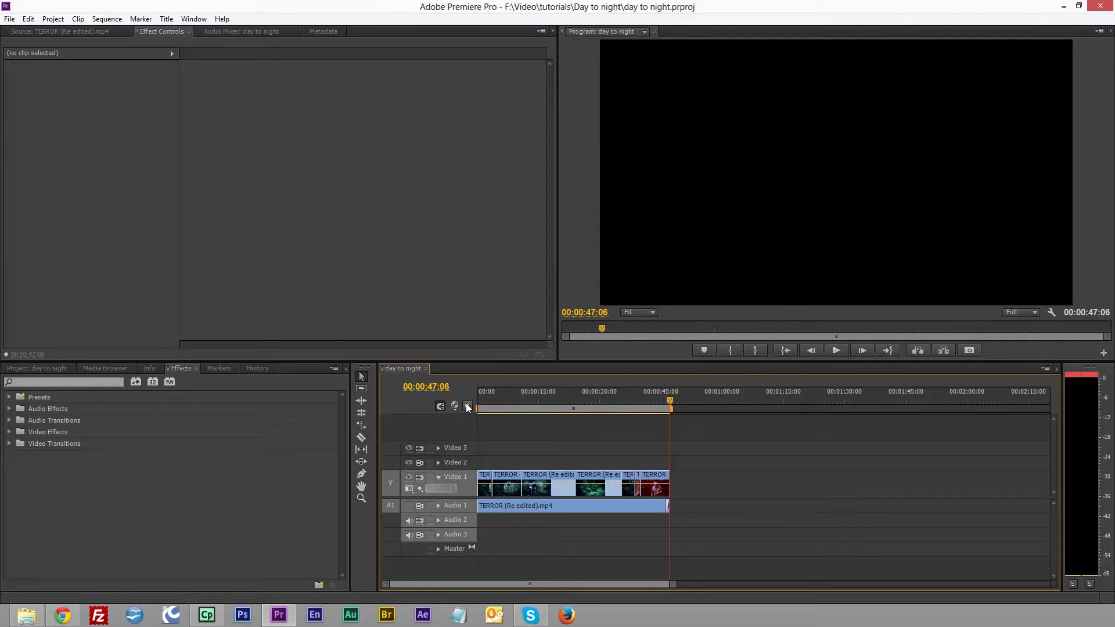
Step: Create a 640 x 360, 30.00fps adjustment layer with square pixels and place it on Video 2 across the full length of the footage
{"action": "left_click", "coordinate": [484, 401]}
{"action": "mouse_move", "coordinate": [482, 402]}
{"action": "left_mouse_down"}
{"action": "mouse_move", "coordinate": [667, 406]}
{"action": "mouse_move", "coordinate": [471, 393]}
{"action": "left_mouse_up"}
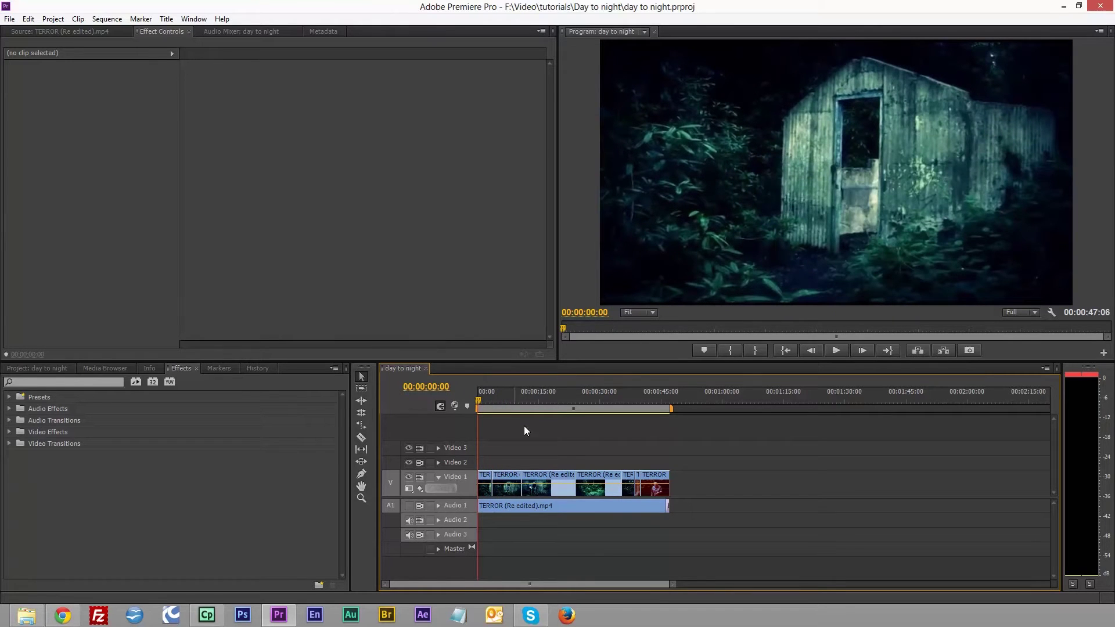
{"action": "left_click", "coordinate": [33, 370]}
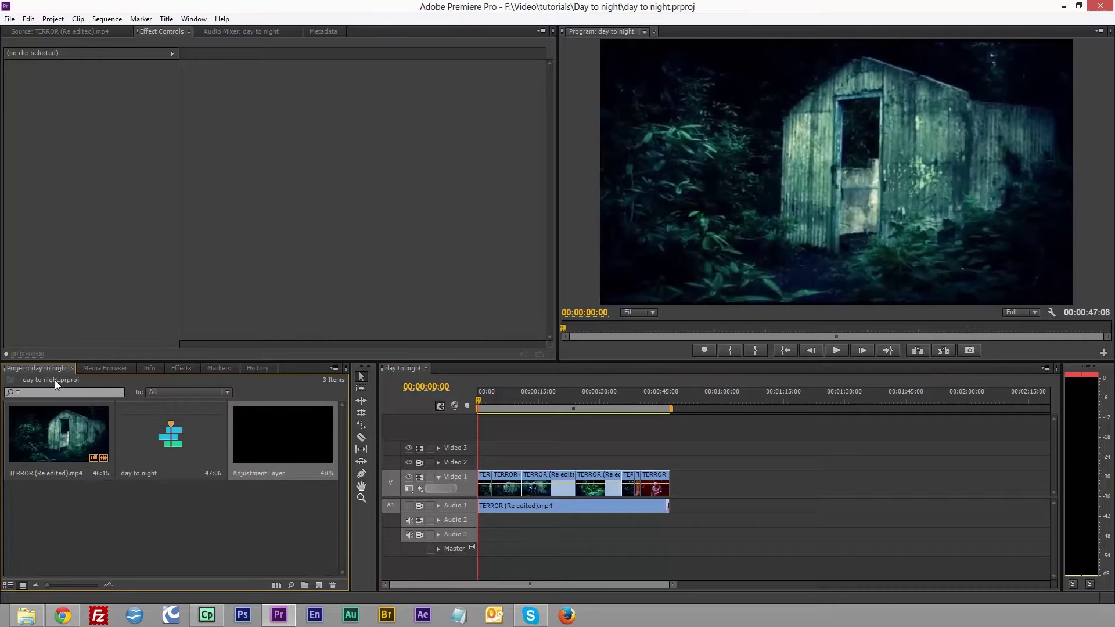
{"action": "right_click", "coordinate": [272, 513]}
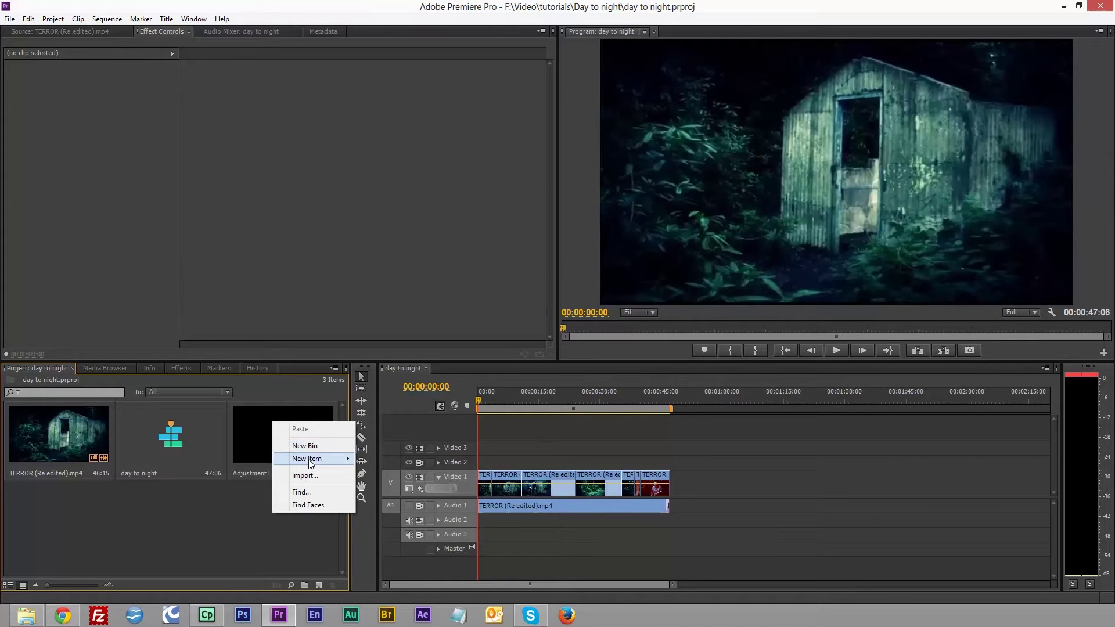
{"action": "mouse_move", "coordinate": [311, 463]}
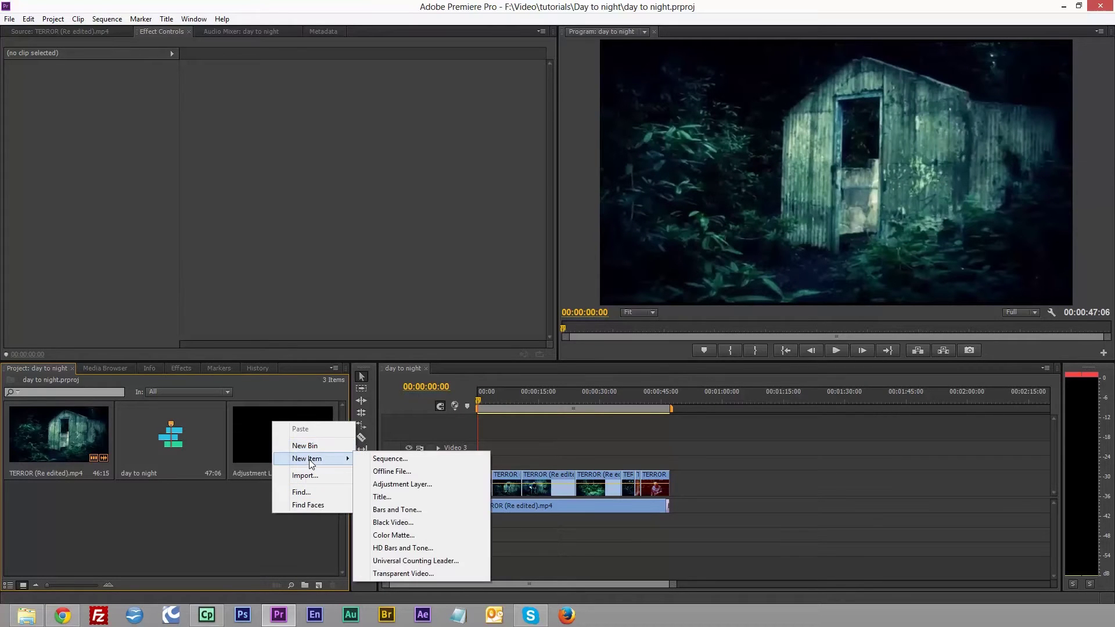
{"action": "left_click", "coordinate": [409, 484]}
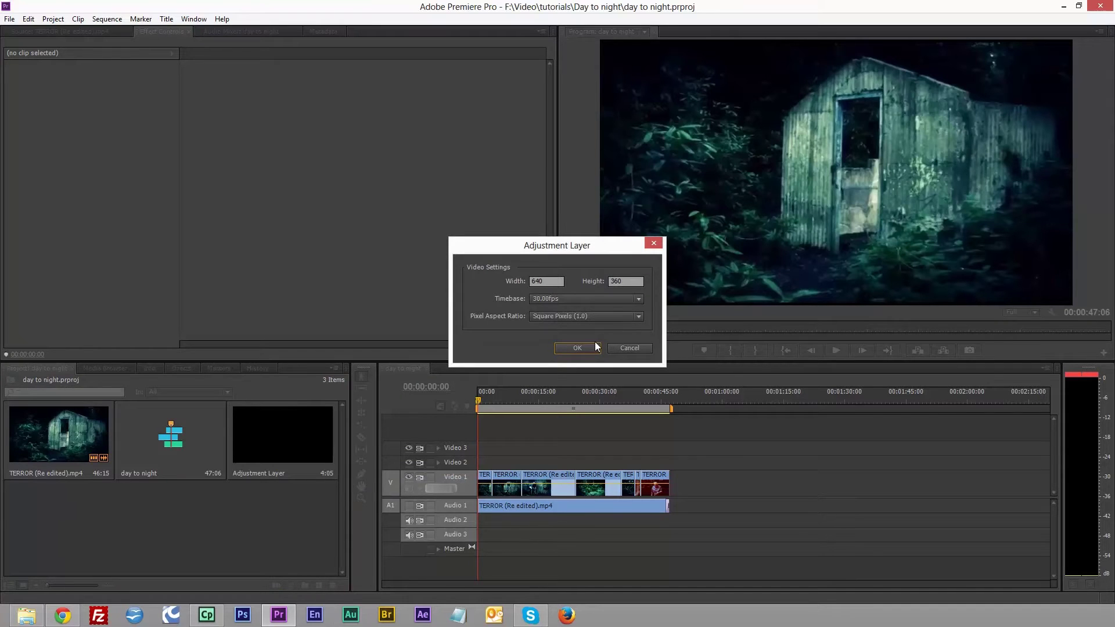
{"action": "left_click", "coordinate": [573, 349]}
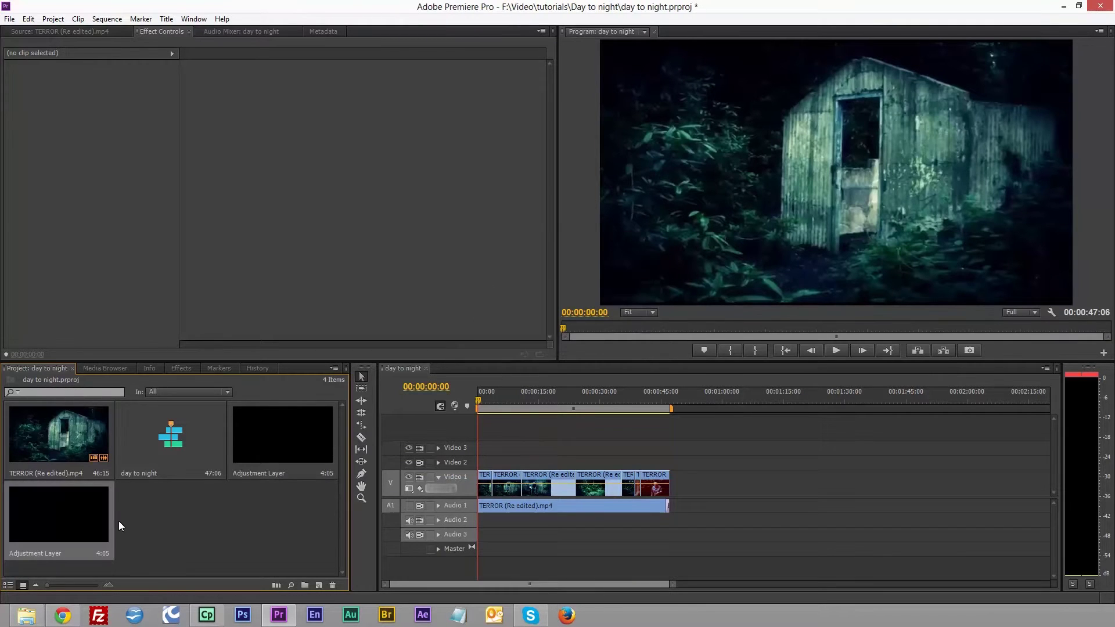
{"action": "left_click_drag", "start_coordinate": [56, 519], "coordinate": [669, 454]}
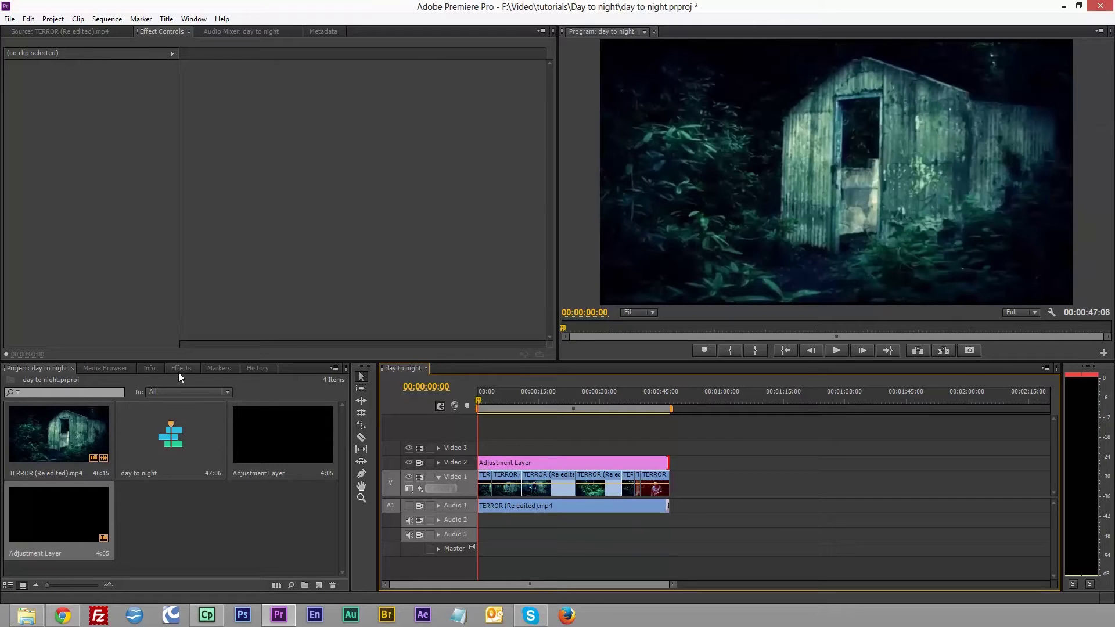
Step: Position the playhead at 00:00:05:25 on the crouching man and expand the Video 2 track
{"action": "left_click", "coordinate": [112, 369]}
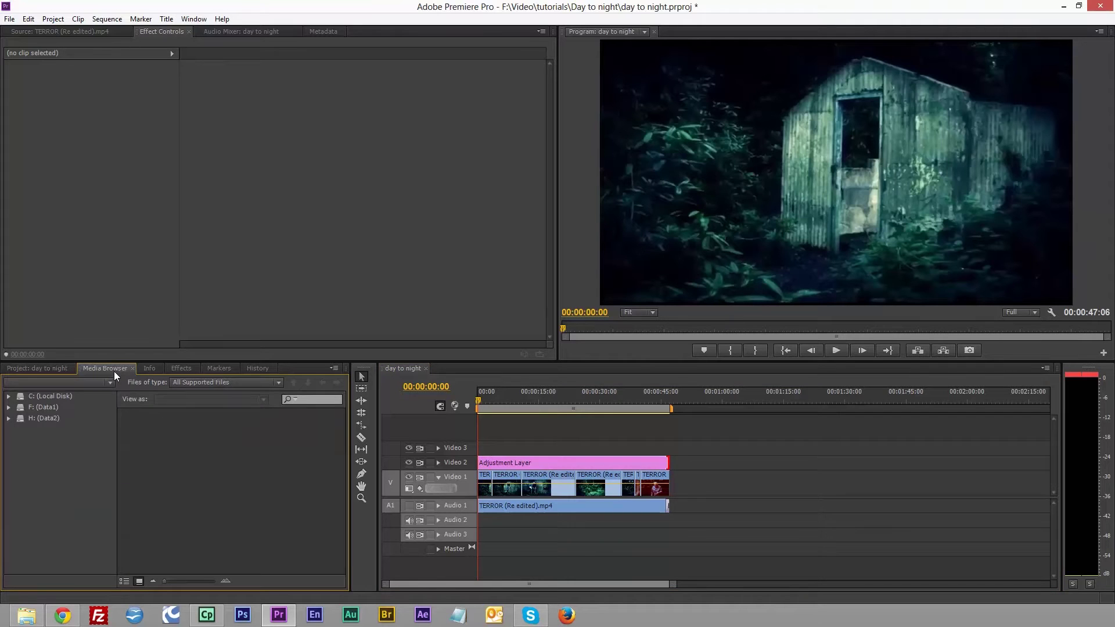
{"action": "left_click", "coordinate": [185, 367]}
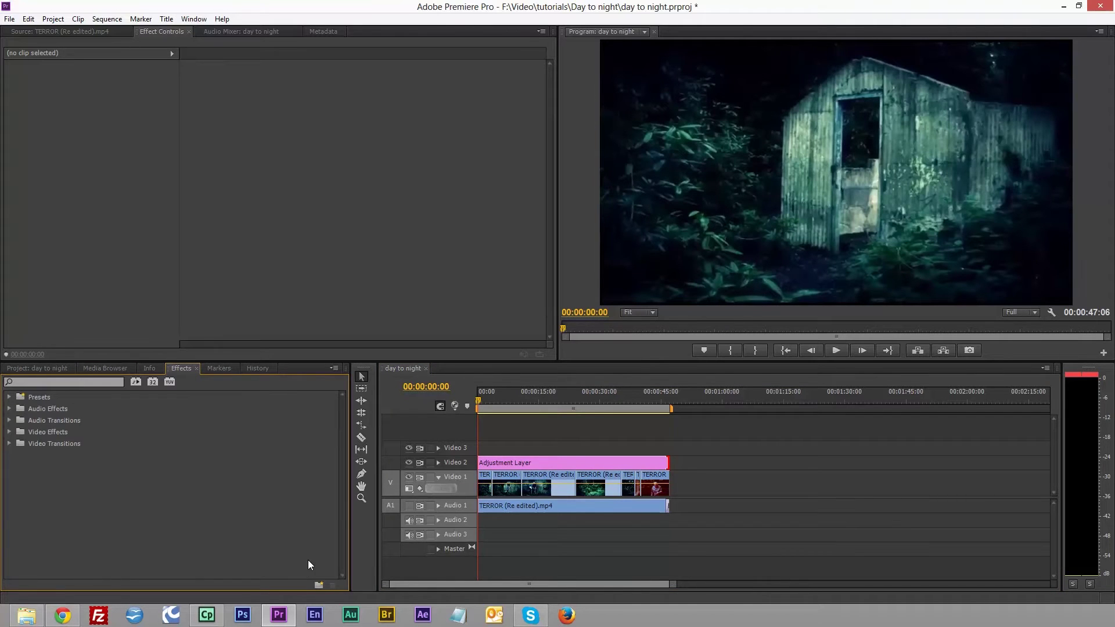
{"action": "left_click", "coordinate": [488, 396]}
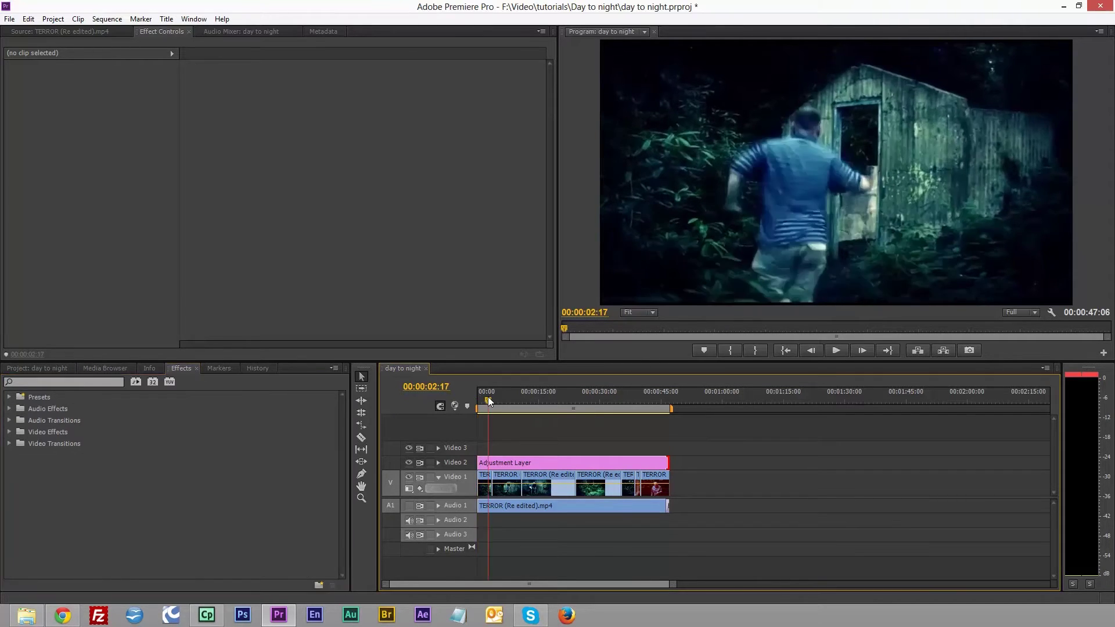
{"action": "mouse_move", "coordinate": [489, 399]}
{"action": "left_mouse_down"}
{"action": "mouse_move", "coordinate": [537, 401]}
{"action": "mouse_move", "coordinate": [501, 395]}
{"action": "left_mouse_up"}
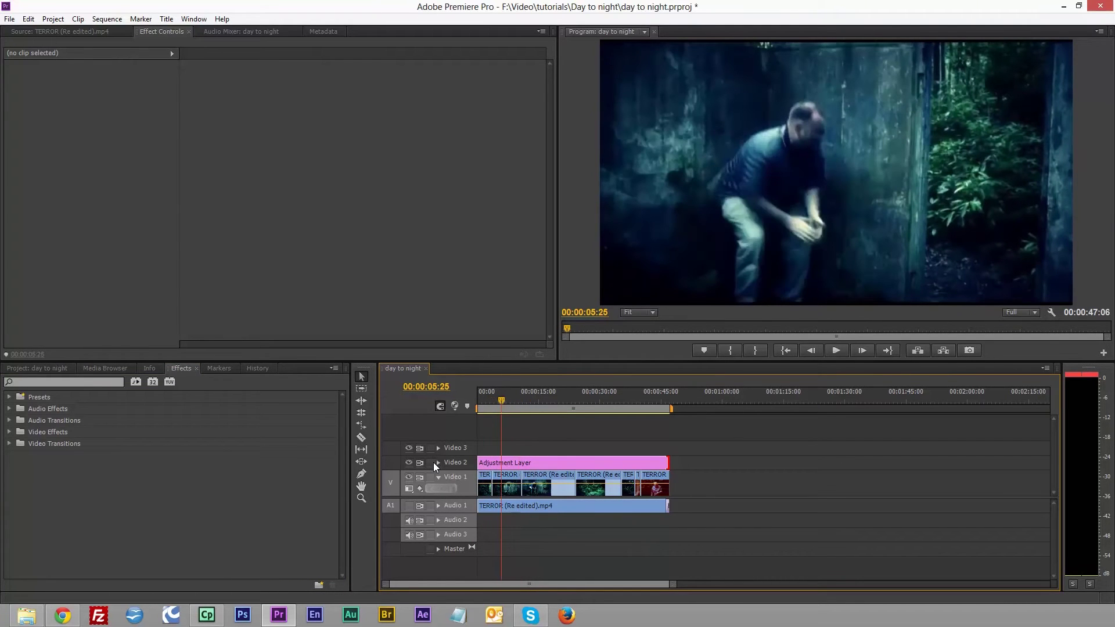
{"action": "left_click", "coordinate": [438, 462]}
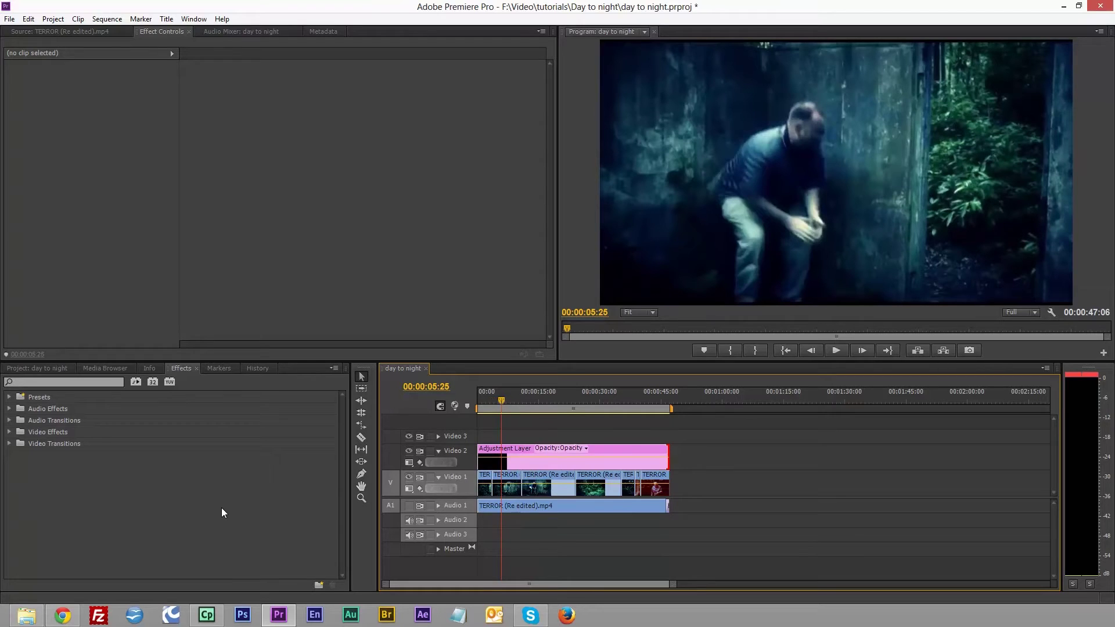
Step: Apply the Fast Color Corrector video effect to the adjustment layer on Video 2
{"action": "left_click", "coordinate": [9, 433]}
{"action": "scroll", "coordinate": [41, 520], "scroll_direction": "down", "scroll_amount": 5}
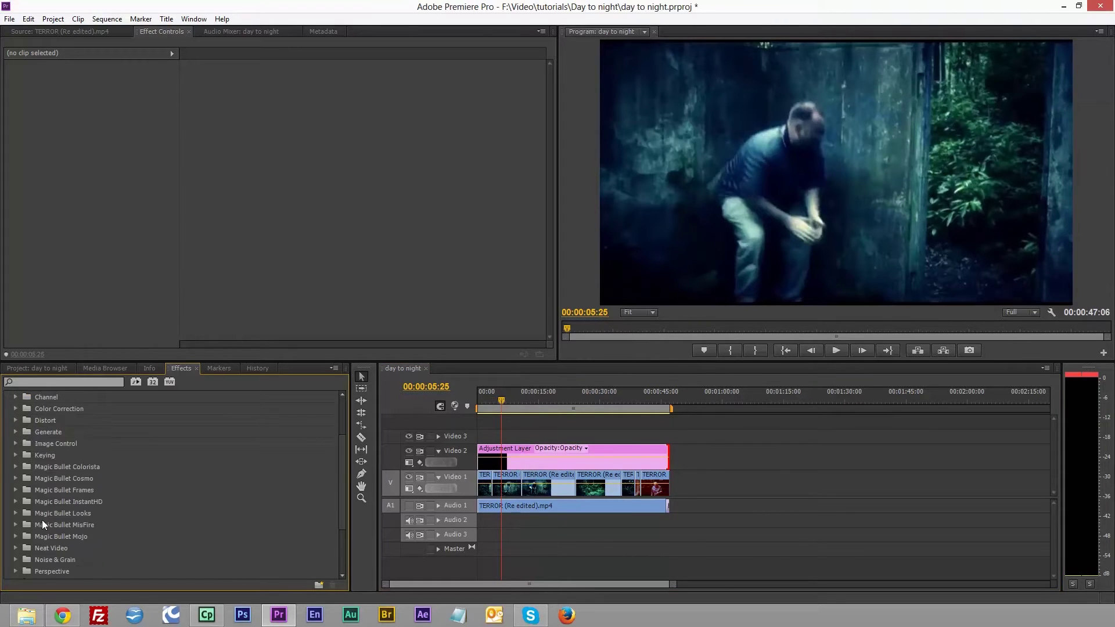
{"action": "scroll", "coordinate": [41, 520], "scroll_direction": "up", "scroll_amount": 2}
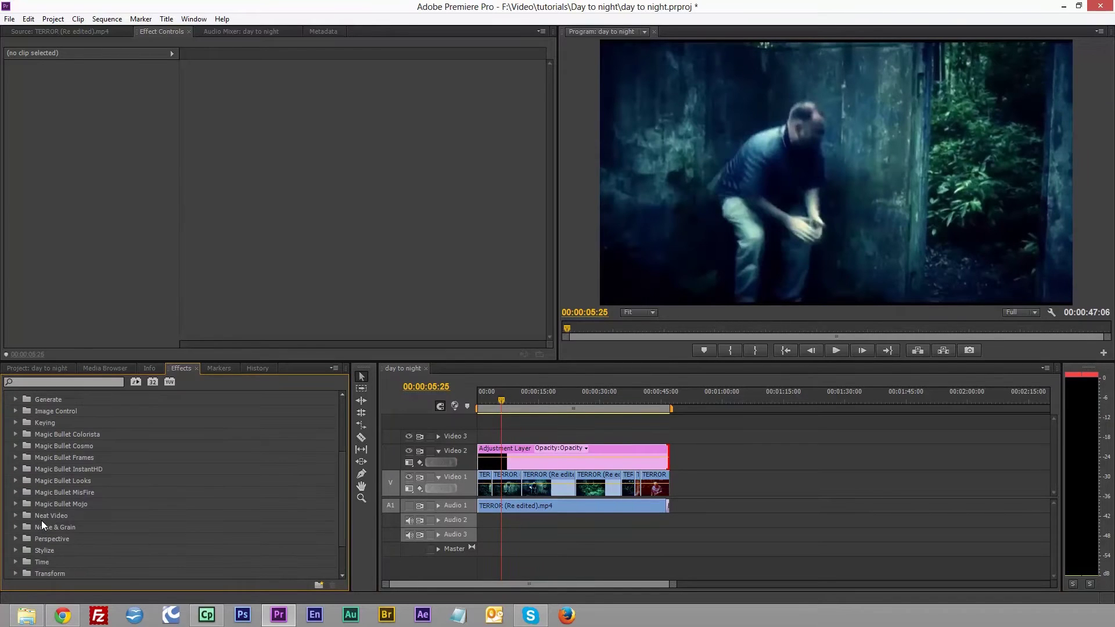
{"action": "left_click", "coordinate": [16, 400]}
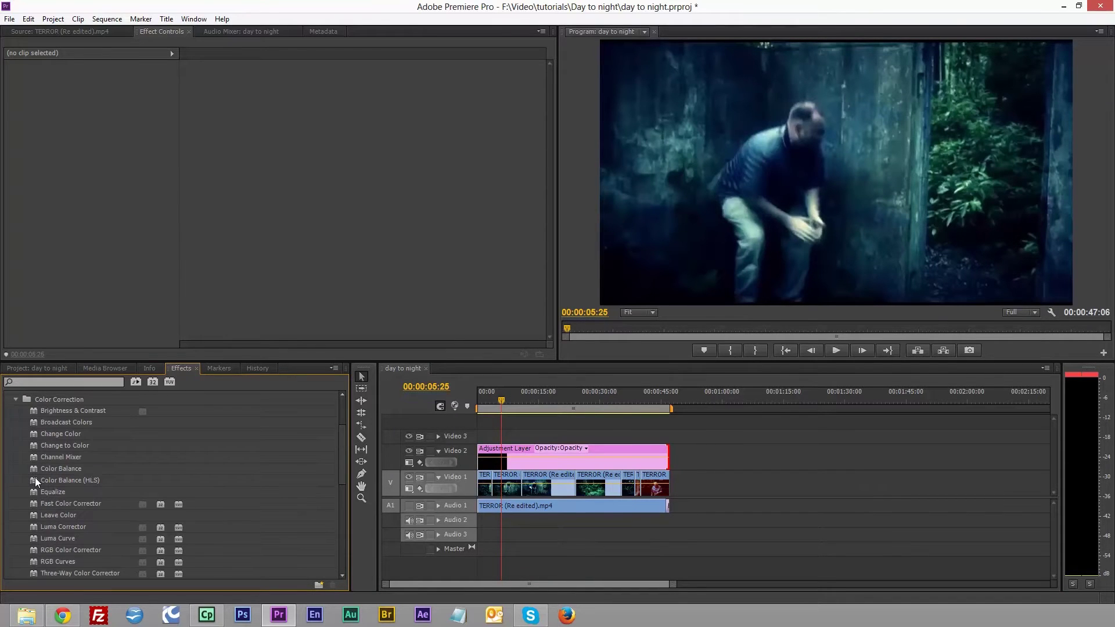
{"action": "left_click_drag", "start_coordinate": [30, 505], "coordinate": [549, 463]}
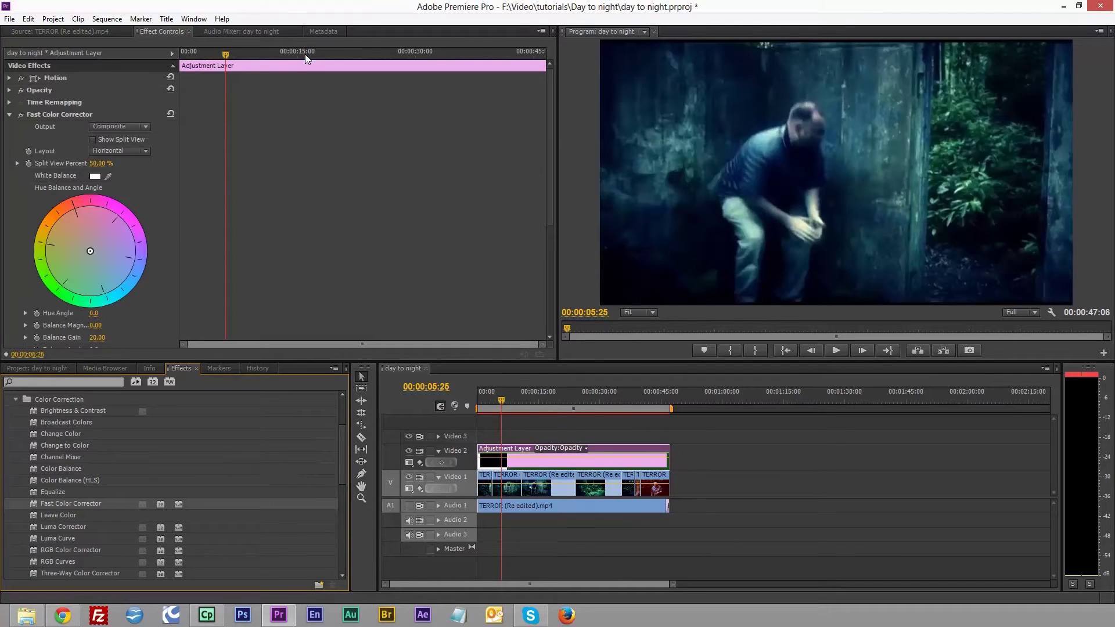
Step: Lower the Fast Color Corrector saturation well below 92 so the footage looks almost desaturated
{"action": "scroll", "coordinate": [120, 175], "scroll_direction": "down", "scroll_amount": 4}
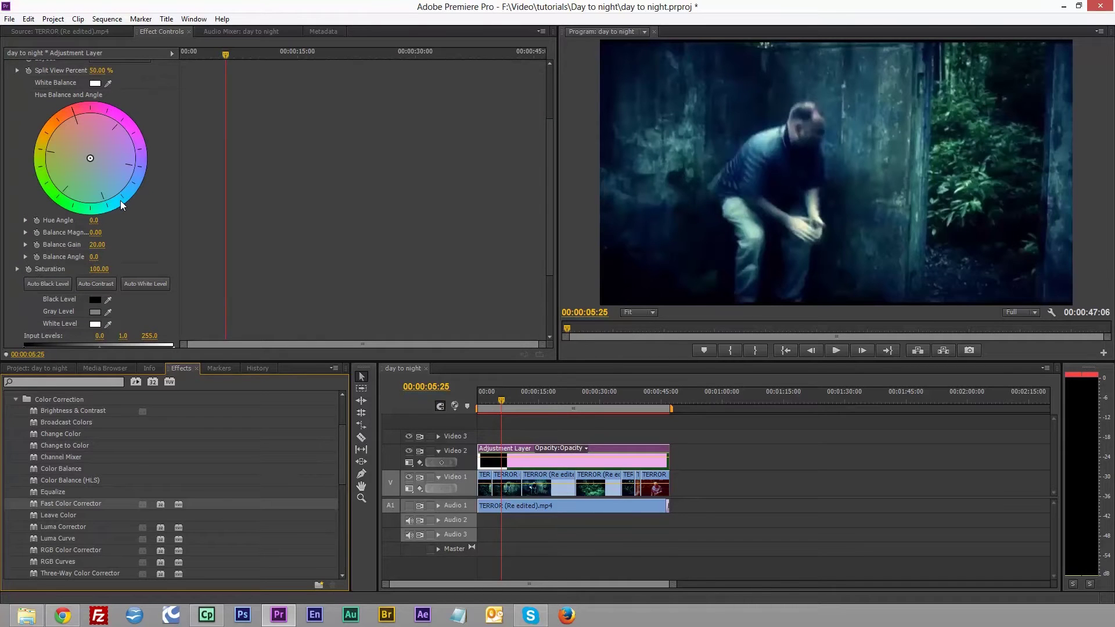
{"action": "left_click", "coordinate": [15, 273]}
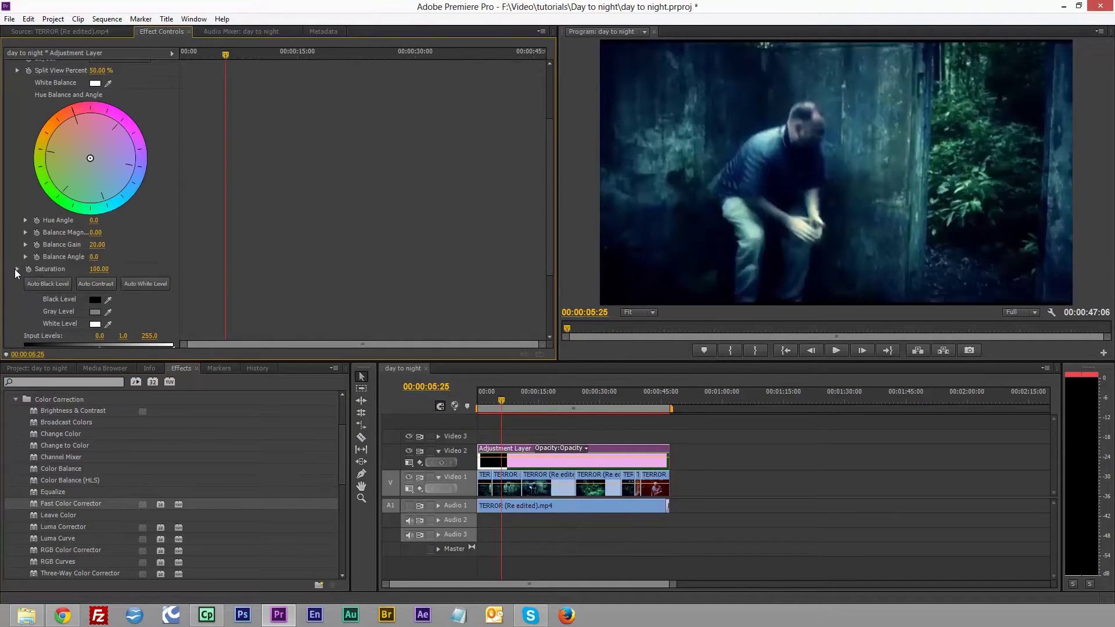
{"action": "left_click", "coordinate": [17, 269]}
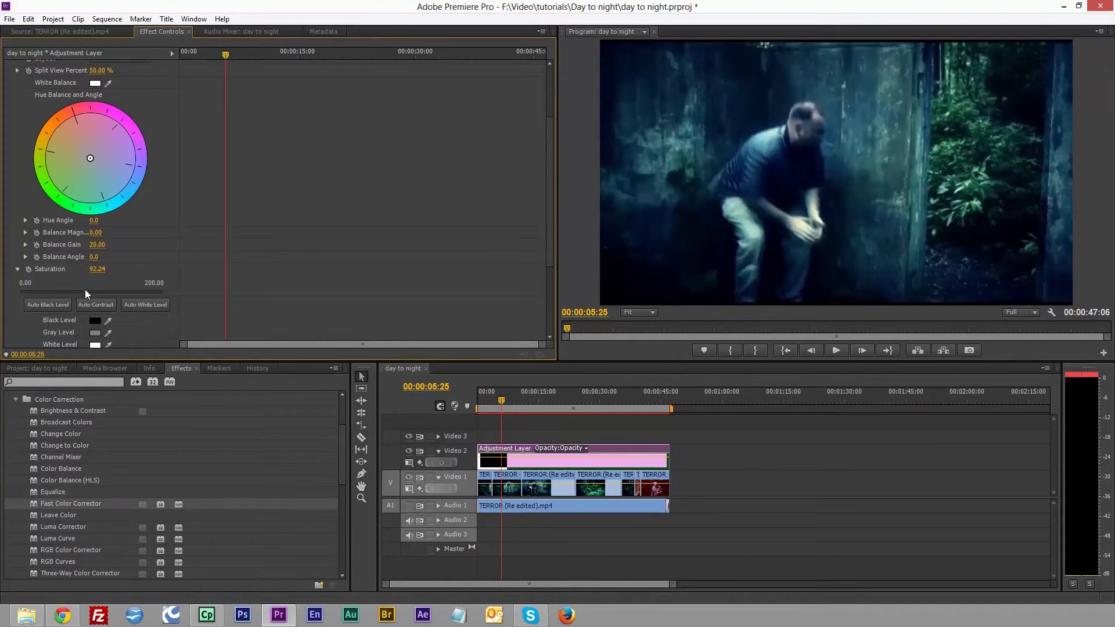
{"action": "left_click_drag", "start_coordinate": [52, 289], "coordinate": [47, 288]}
{"action": "left_click_drag", "start_coordinate": [46, 290], "coordinate": [42, 289]}
{"action": "scroll", "coordinate": [360, 294], "scroll_direction": "up", "scroll_amount": 4}
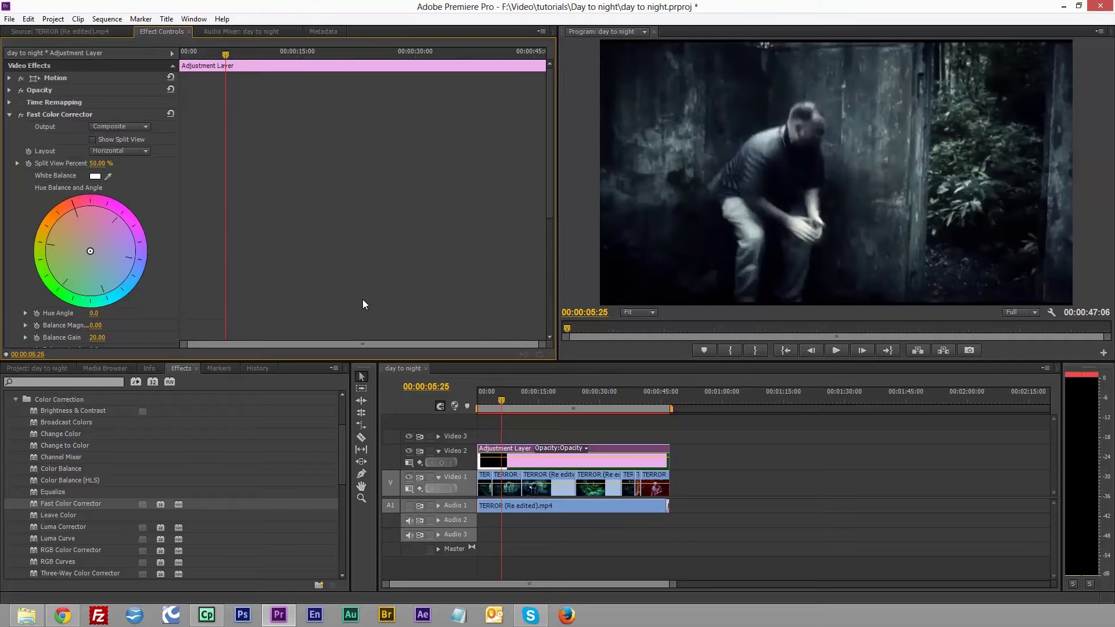
Step: Compare the image with the Fast Color Corrector disabled and enabled, and collapse the effect's settings
{"action": "left_click", "coordinate": [22, 115]}
{"action": "left_click", "coordinate": [22, 115]}
{"action": "left_click", "coordinate": [9, 114]}
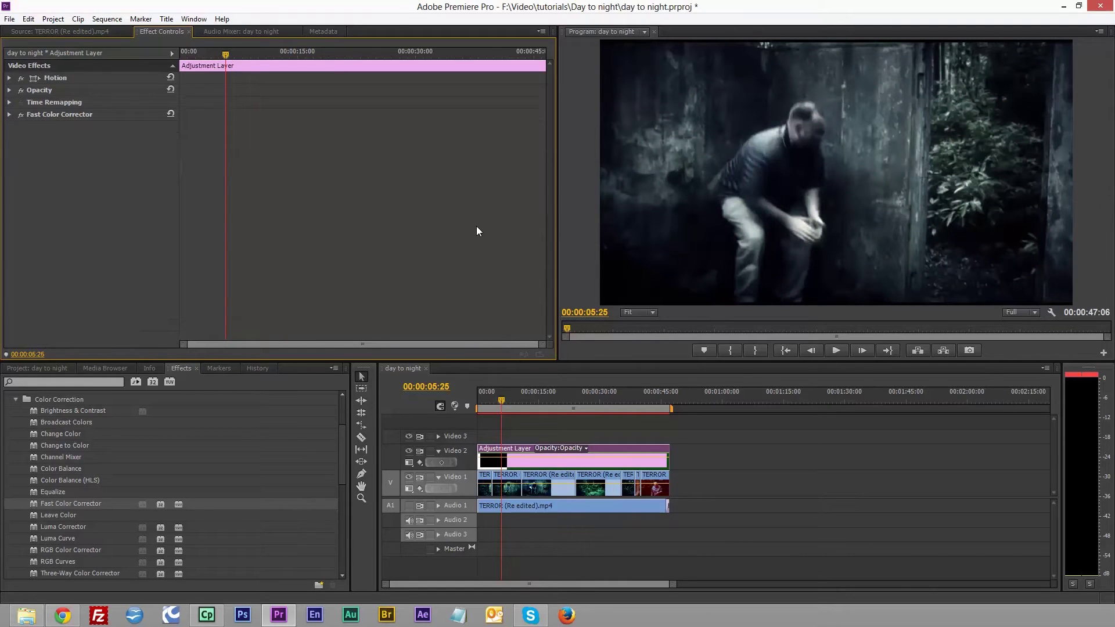
Step: Apply RGB Curves to the adjustment layer and pull the Master curve's white point down to about 30 percent of its height
{"action": "scroll", "coordinate": [123, 466], "scroll_direction": "down", "scroll_amount": 2}
{"action": "left_click_drag", "start_coordinate": [32, 540], "coordinate": [558, 462]}
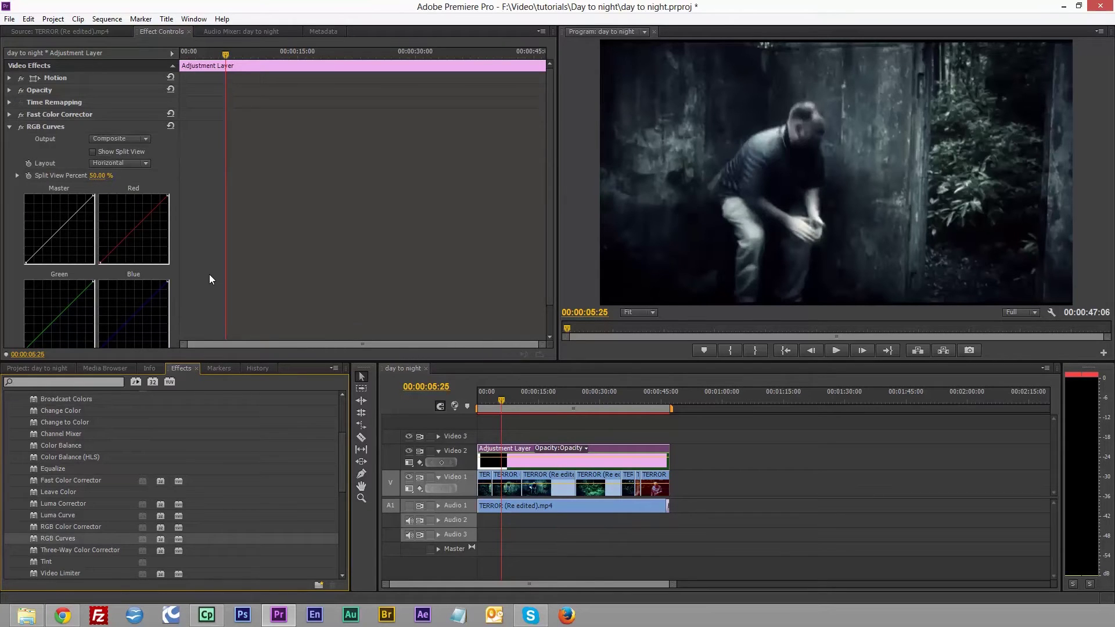
{"action": "scroll", "coordinate": [211, 279], "scroll_direction": "down", "scroll_amount": 1}
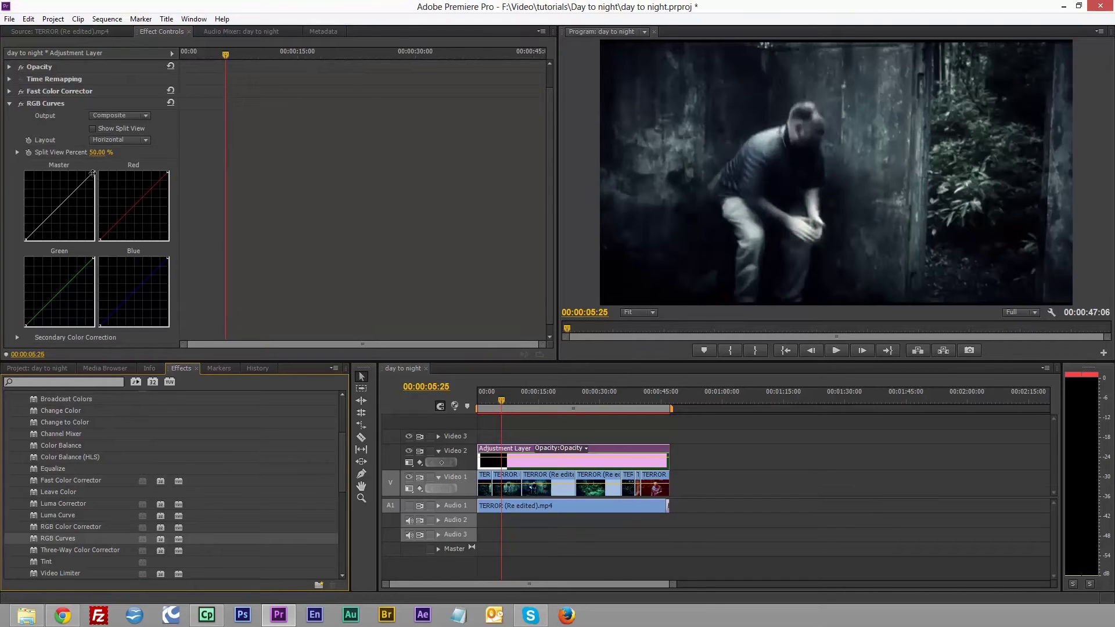
{"action": "left_click_drag", "start_coordinate": [92, 173], "coordinate": [92, 220]}
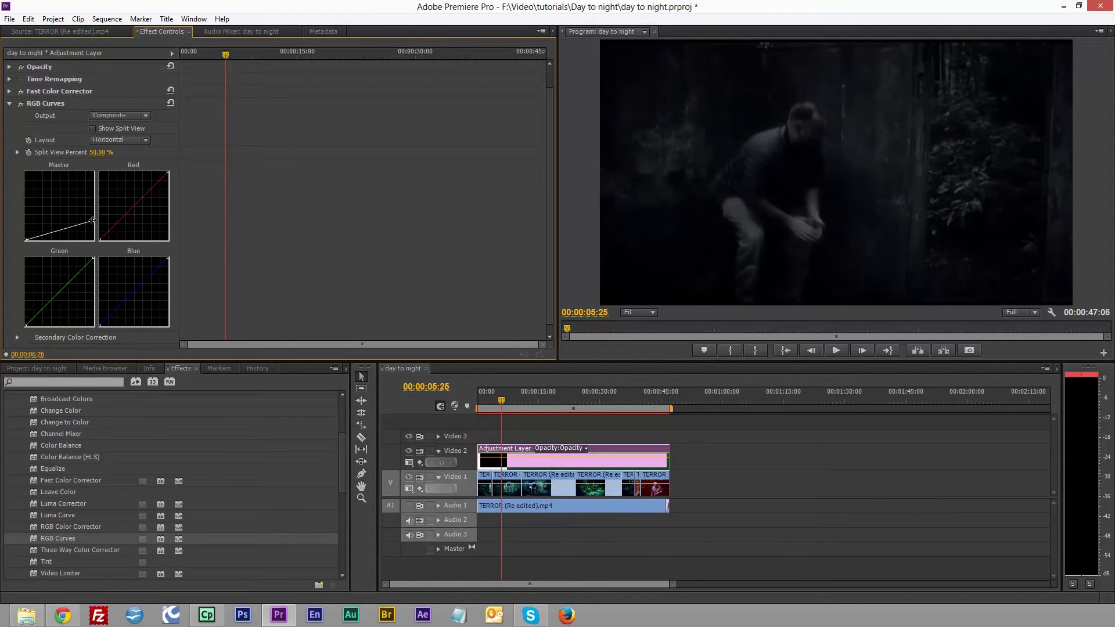
Step: Add two points to the Master curve and shape it into a gentle S, raising its white end to about half height
{"action": "left_click", "coordinate": [69, 227]}
{"action": "left_click", "coordinate": [53, 233]}
{"action": "left_click_drag", "start_coordinate": [66, 227], "coordinate": [75, 224]}
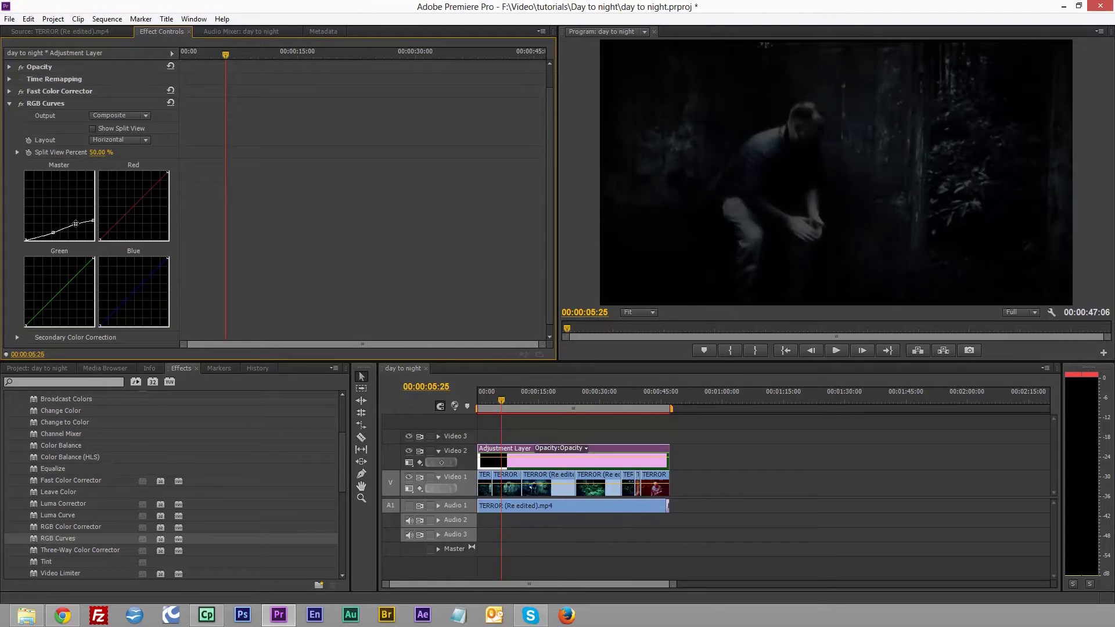
{"action": "mouse_move", "coordinate": [93, 221]}
{"action": "left_mouse_down"}
{"action": "mouse_move", "coordinate": [92, 209]}
{"action": "mouse_move", "coordinate": [74, 217]}
{"action": "left_mouse_up"}
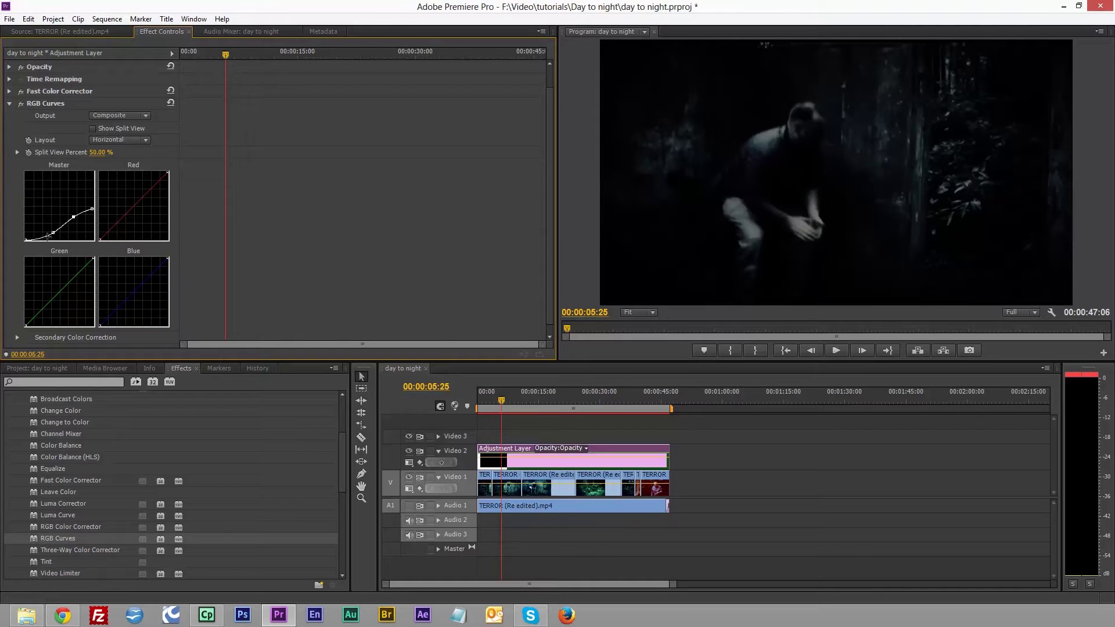
{"action": "left_click_drag", "start_coordinate": [53, 232], "coordinate": [56, 227]}
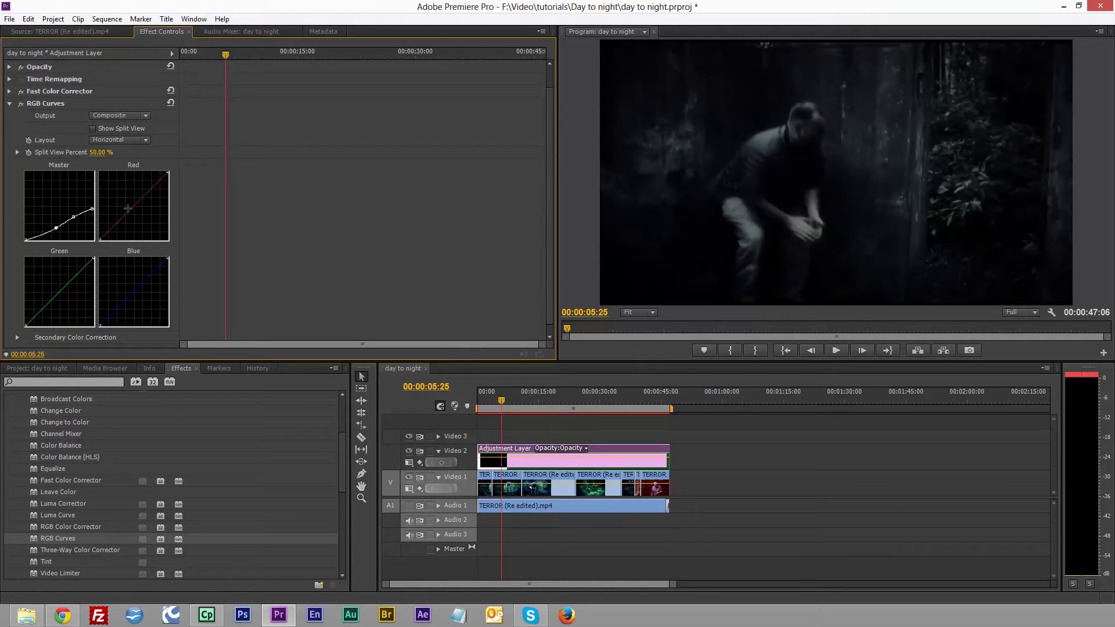
Step: Bend the Red curve's midtones downward and the Blue curve's midtones slightly upward for a cold night tint
{"action": "left_click_drag", "start_coordinate": [130, 210], "coordinate": [136, 214]}
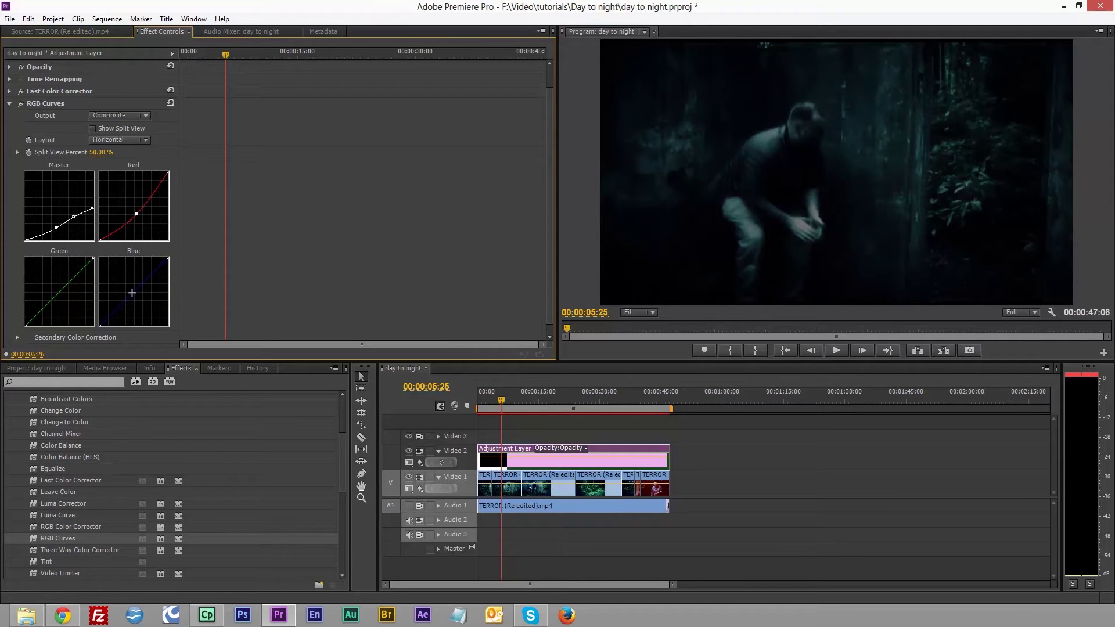
{"action": "left_click_drag", "start_coordinate": [133, 293], "coordinate": [131, 287]}
Step: Preview the graded footage from 00:00:05:25 through to the dark shot at 00:00:14:11
{"action": "left_click", "coordinate": [501, 396]}
{"action": "key", "text": "space"}
{"action": "left_click_drag", "start_coordinate": [508, 395], "coordinate": [531, 399]}
{"action": "left_click_drag", "start_coordinate": [532, 400], "coordinate": [535, 400]}
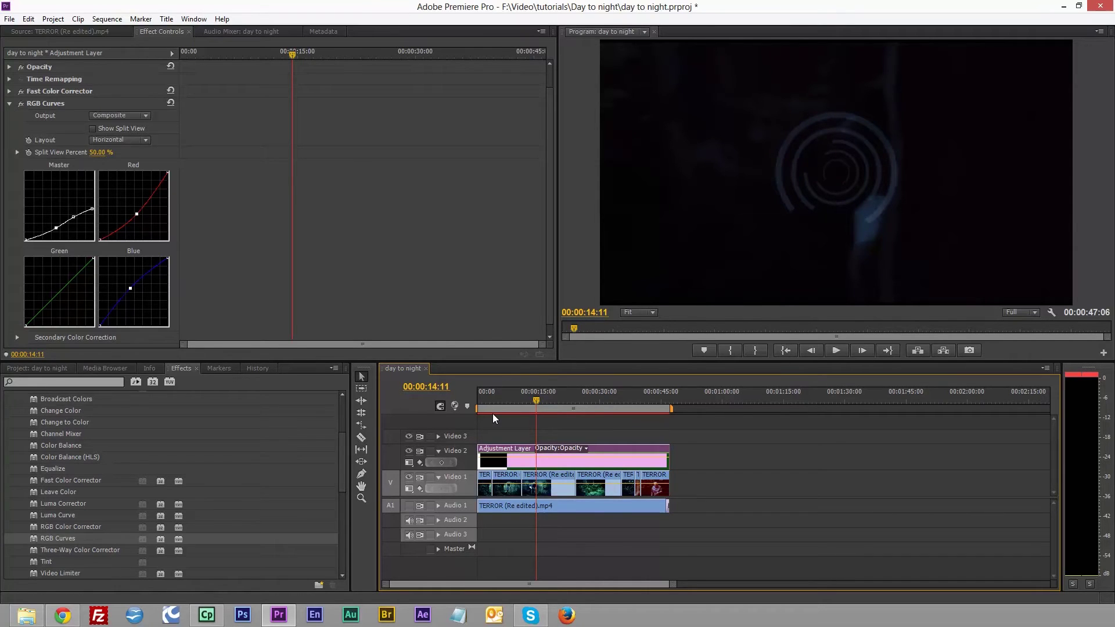
Step: Split the adjustment layer at 00:00:10:27, where the third clip on Video 1 begins
{"action": "key", "text": "equal"}
{"action": "key", "text": "equal"}
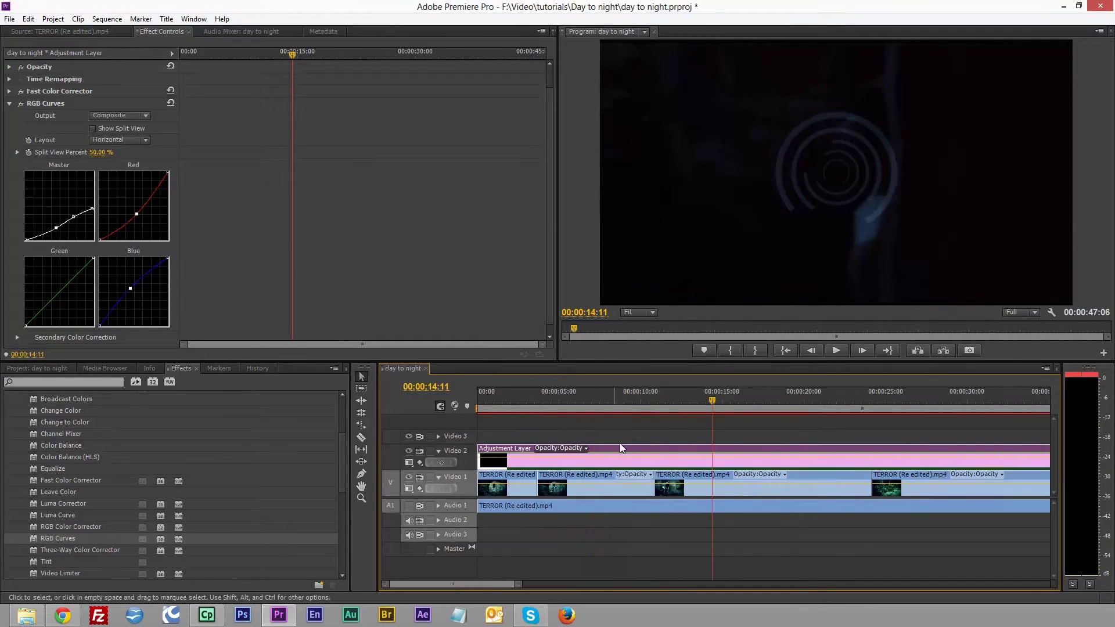
{"action": "key", "text": "equal"}
{"action": "left_click_drag", "start_coordinate": [448, 586], "coordinate": [416, 585]}
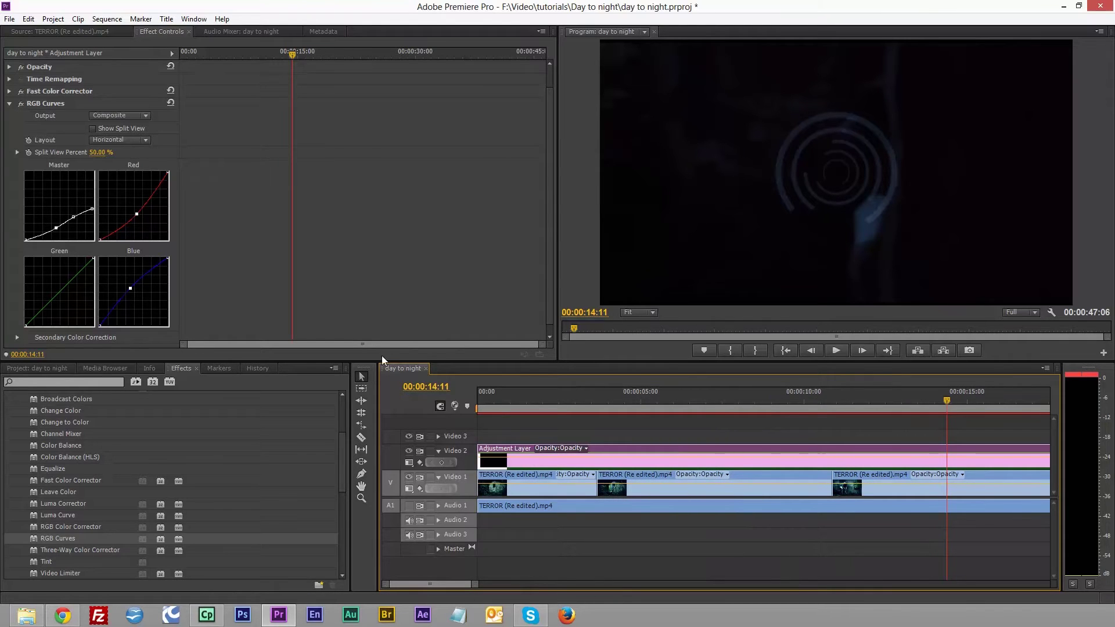
{"action": "left_click", "coordinate": [366, 433]}
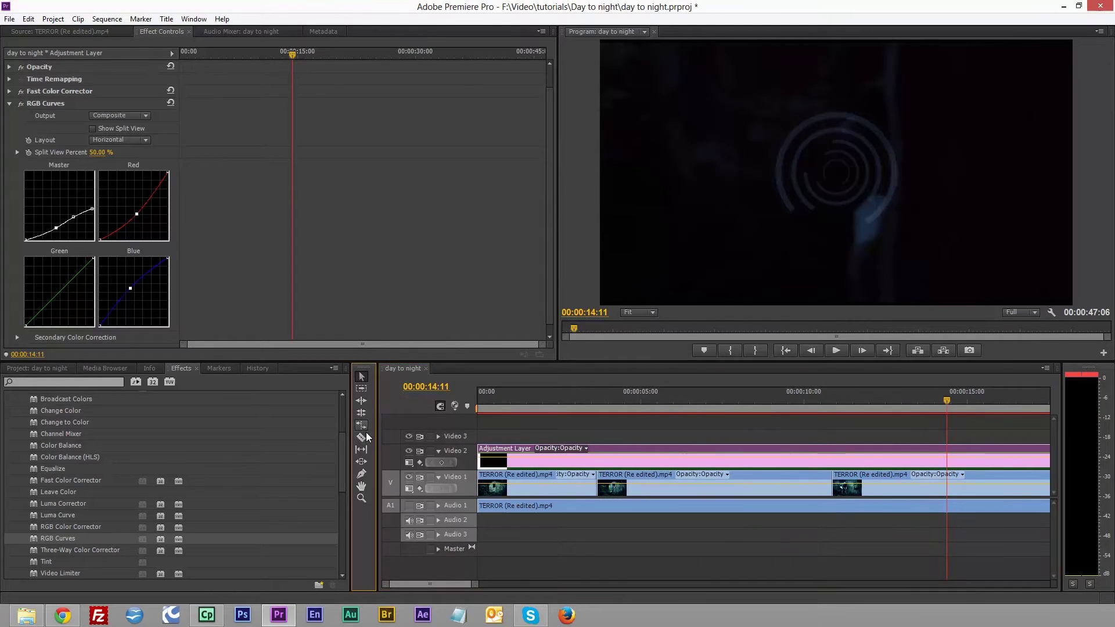
{"action": "left_click_drag", "start_coordinate": [570, 398], "coordinate": [834, 400]}
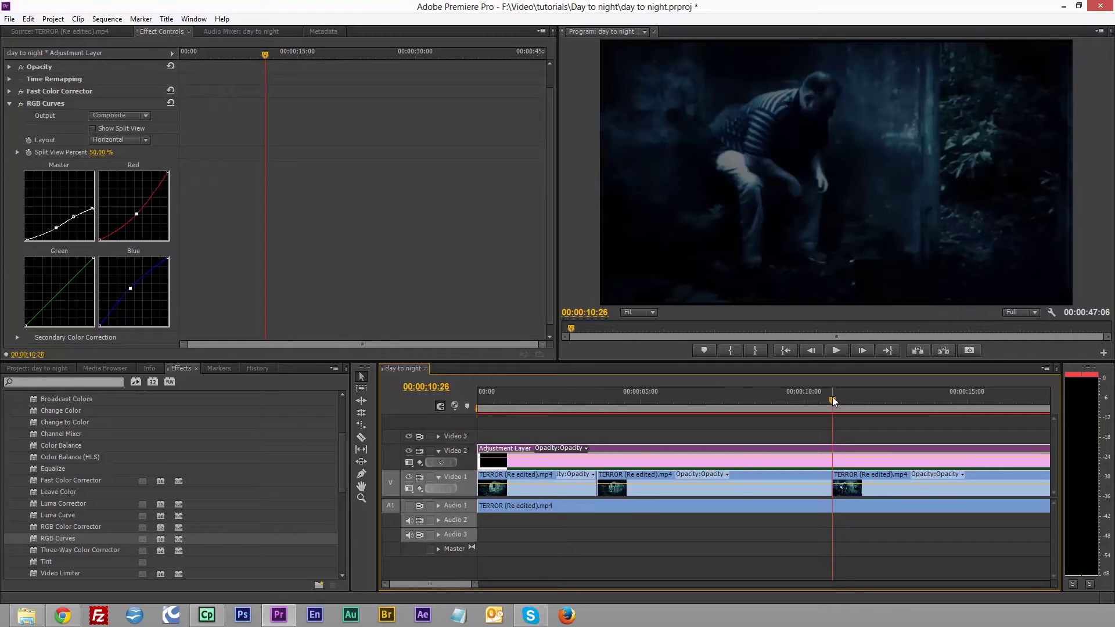
{"action": "key", "text": "Right"}
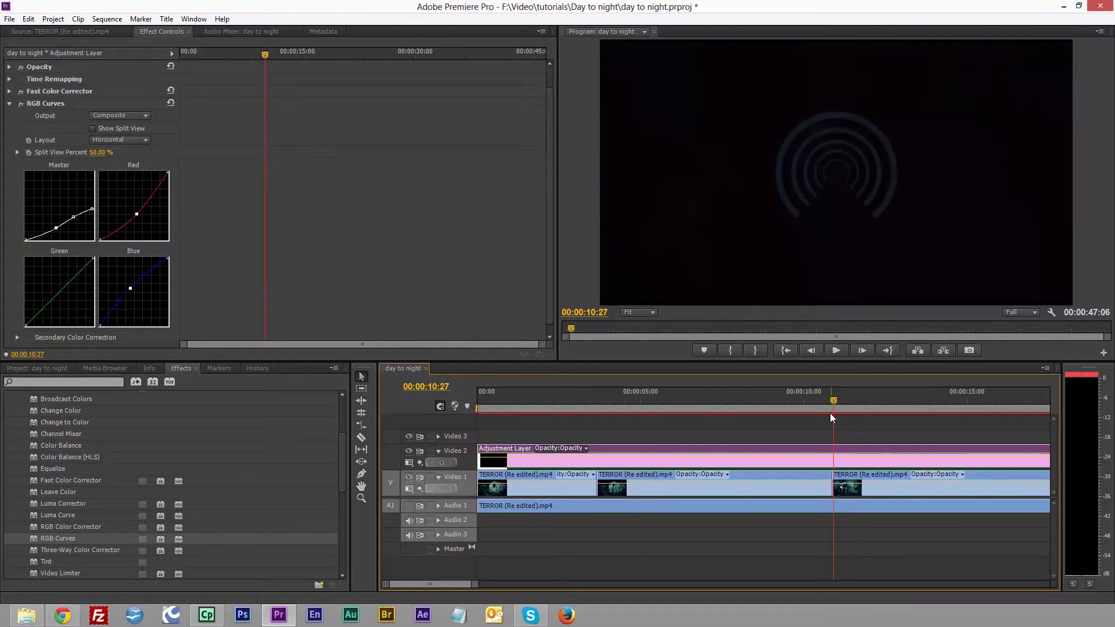
{"action": "left_click", "coordinate": [361, 437]}
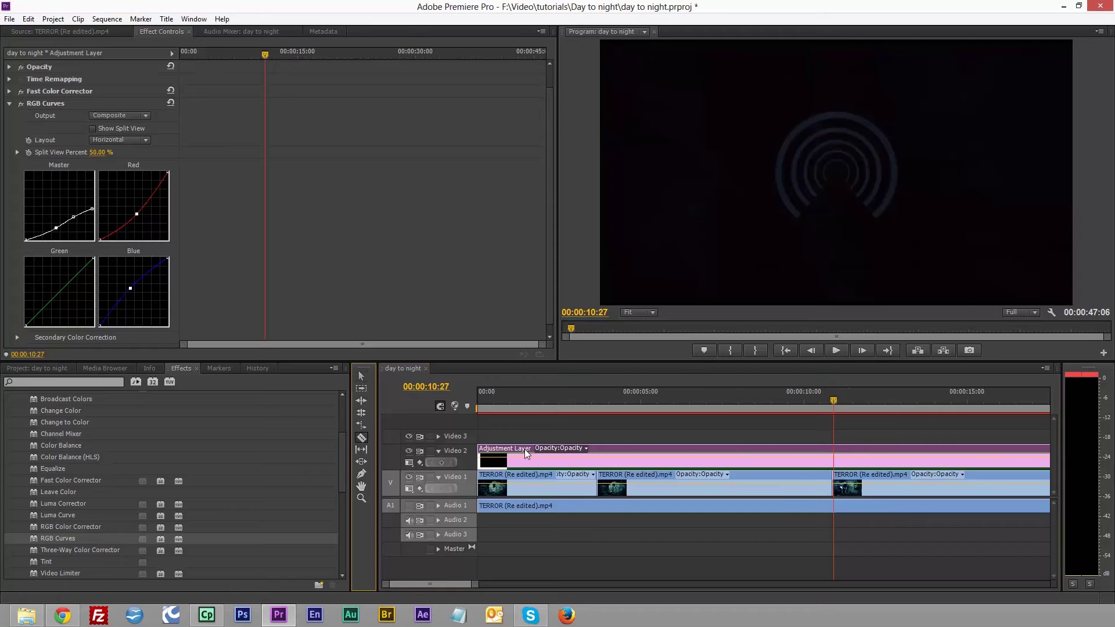
{"action": "left_click", "coordinate": [836, 456]}
Step: Split the adjustment layer at 00:00:24:04 and delete the section covering the third clip
{"action": "left_click_drag", "start_coordinate": [834, 402], "coordinate": [953, 392]}
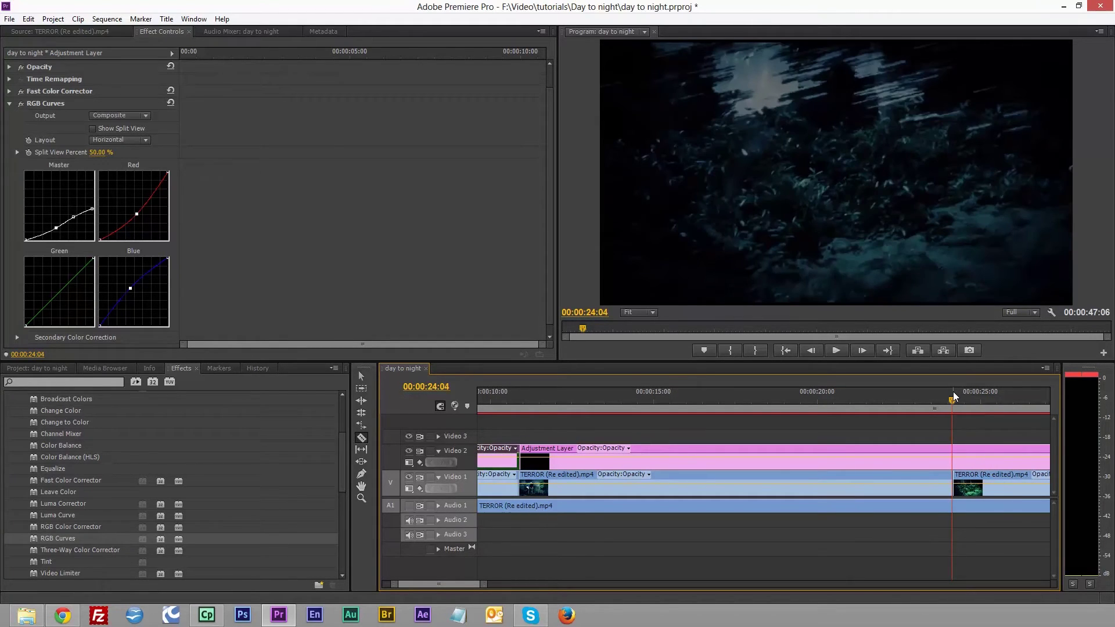
{"action": "left_click", "coordinate": [953, 459]}
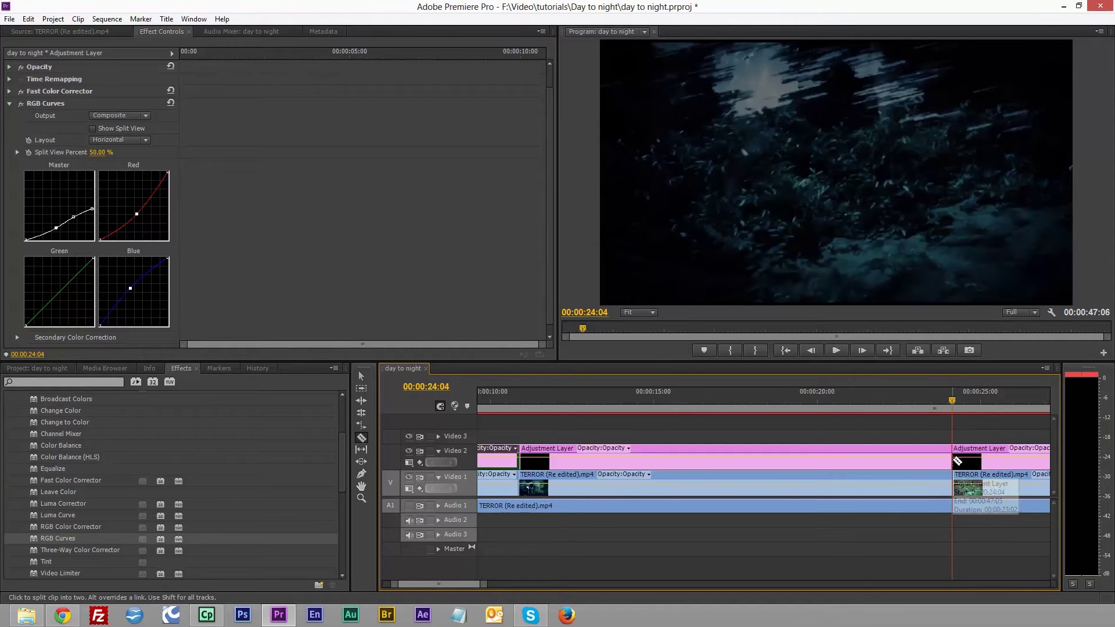
{"action": "left_click", "coordinate": [361, 375]}
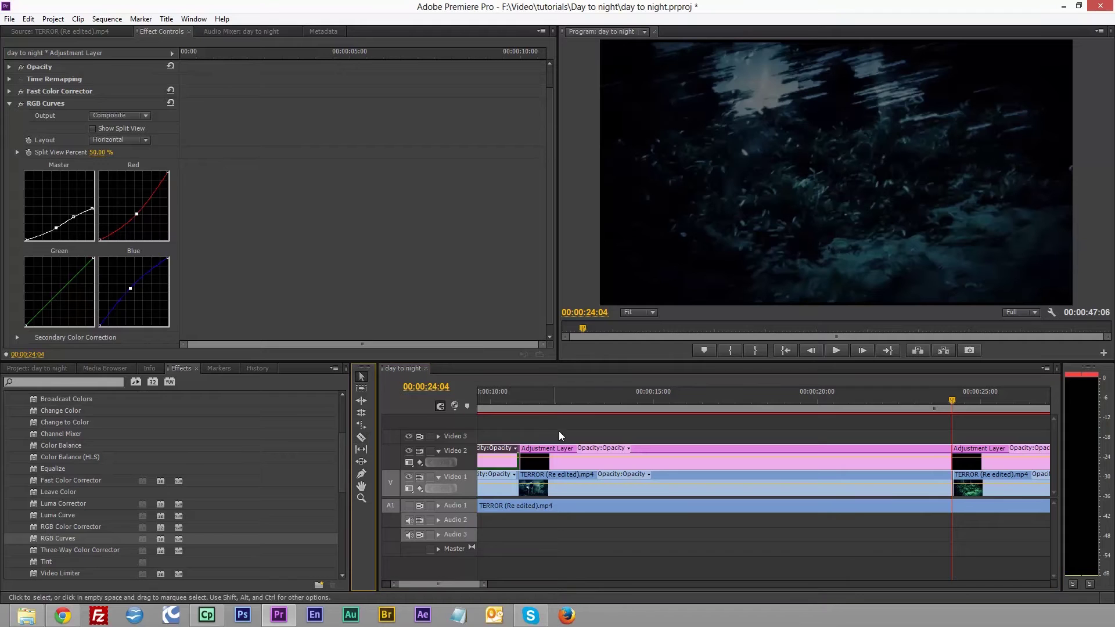
{"action": "left_click", "coordinate": [622, 459]}
{"action": "key", "text": "Delete"}
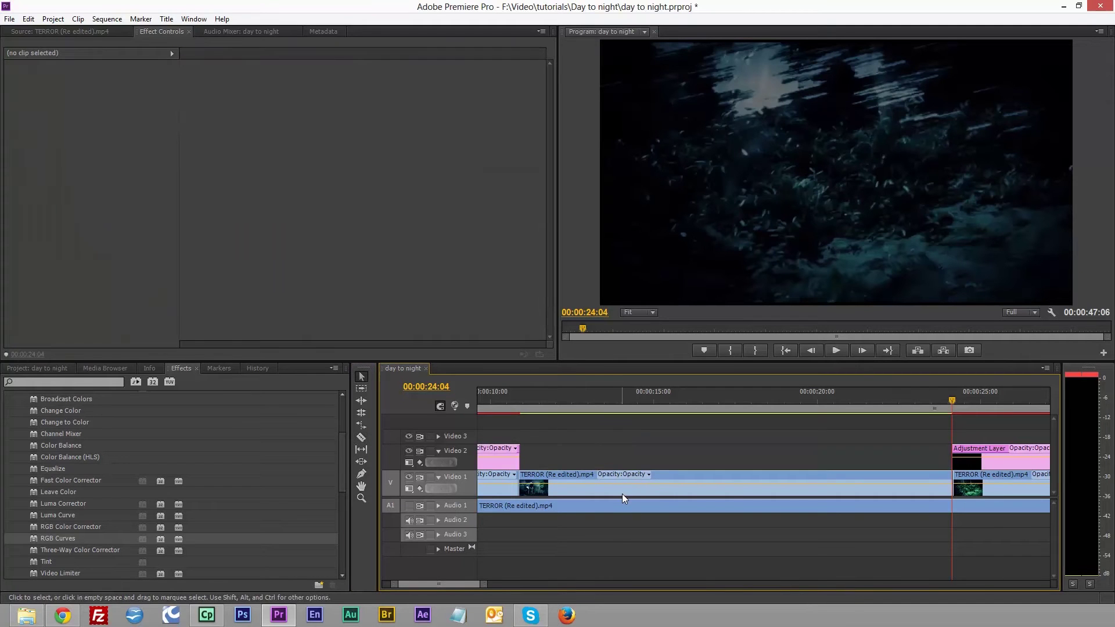
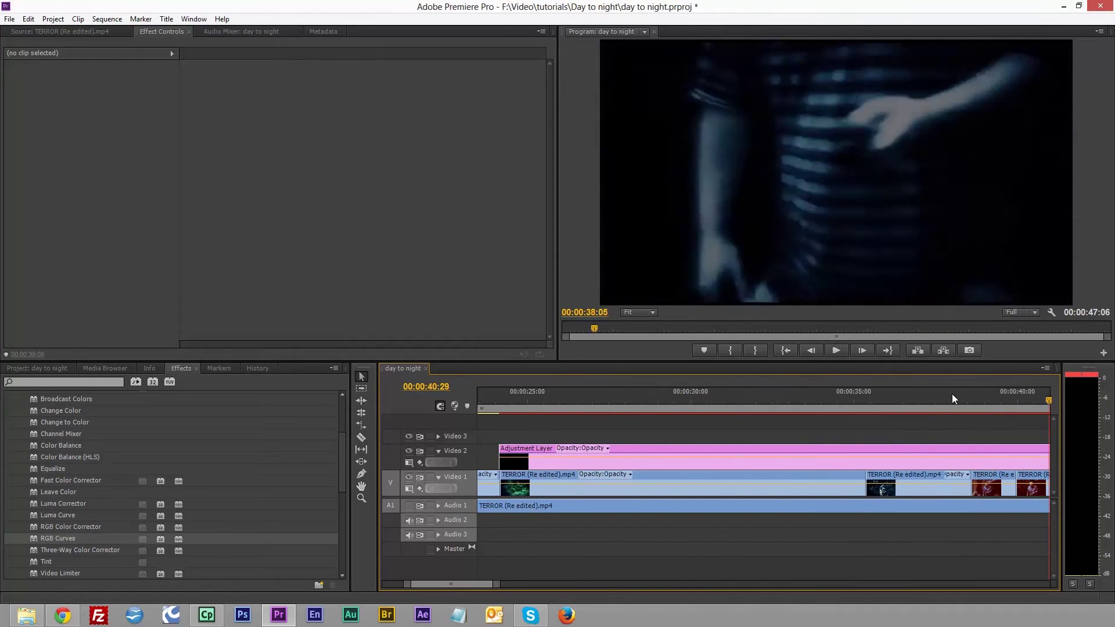
Step: Split the remaining adjustment layer at 00:00:35:11, at the start of the fifth clip
{"action": "left_click", "coordinate": [918, 392]}
{"action": "left_click", "coordinate": [919, 392]}
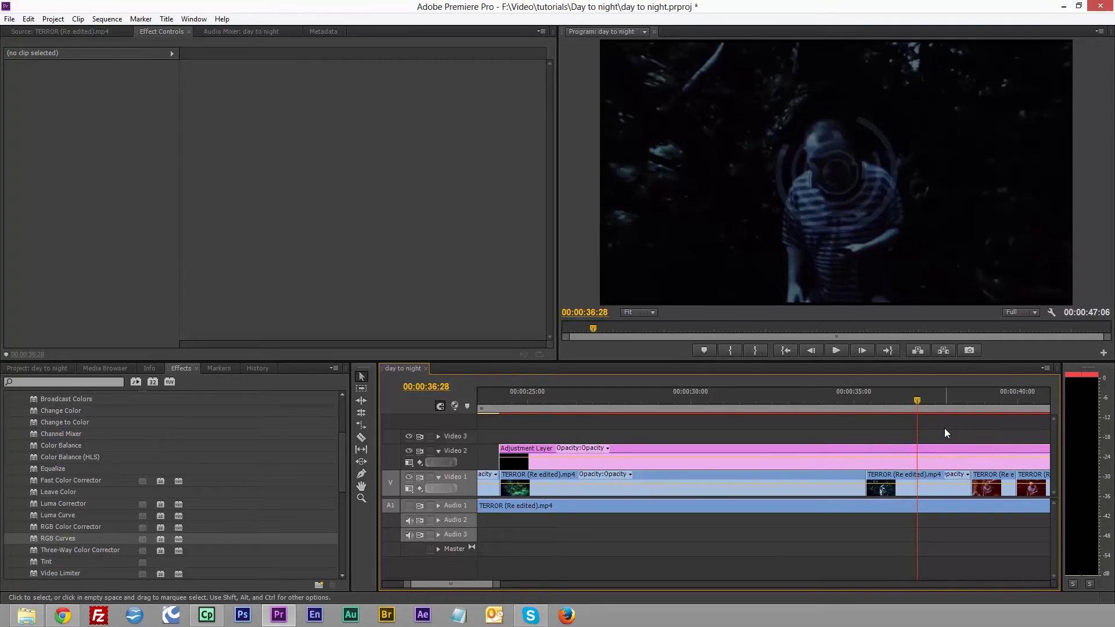
{"action": "left_click", "coordinate": [866, 396]}
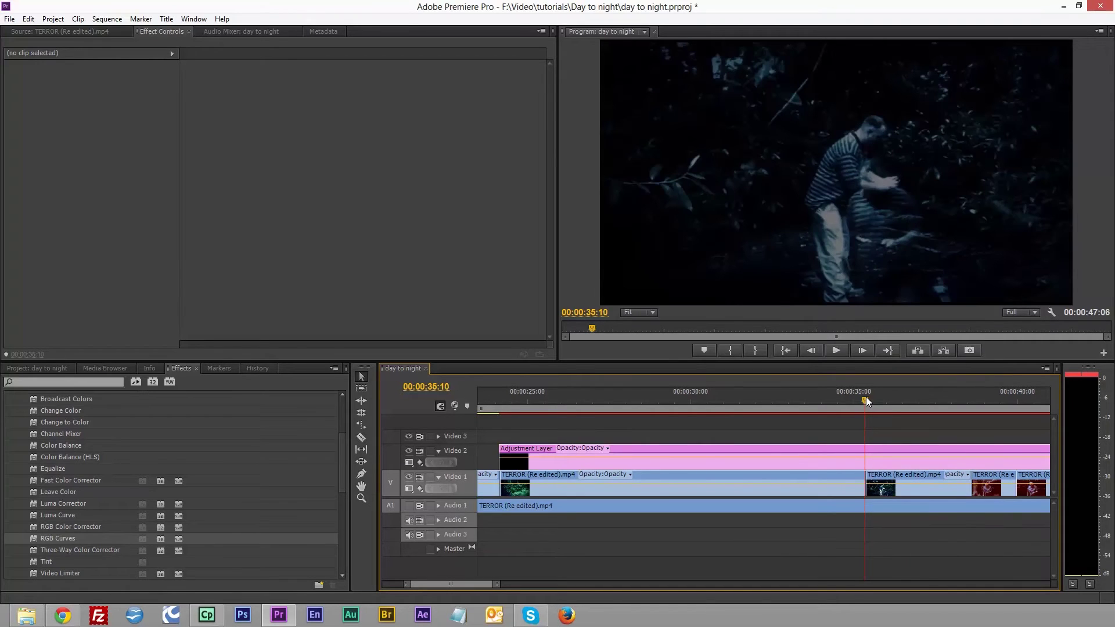
{"action": "key", "text": "ctrl+s"}
{"action": "left_click", "coordinate": [361, 438]}
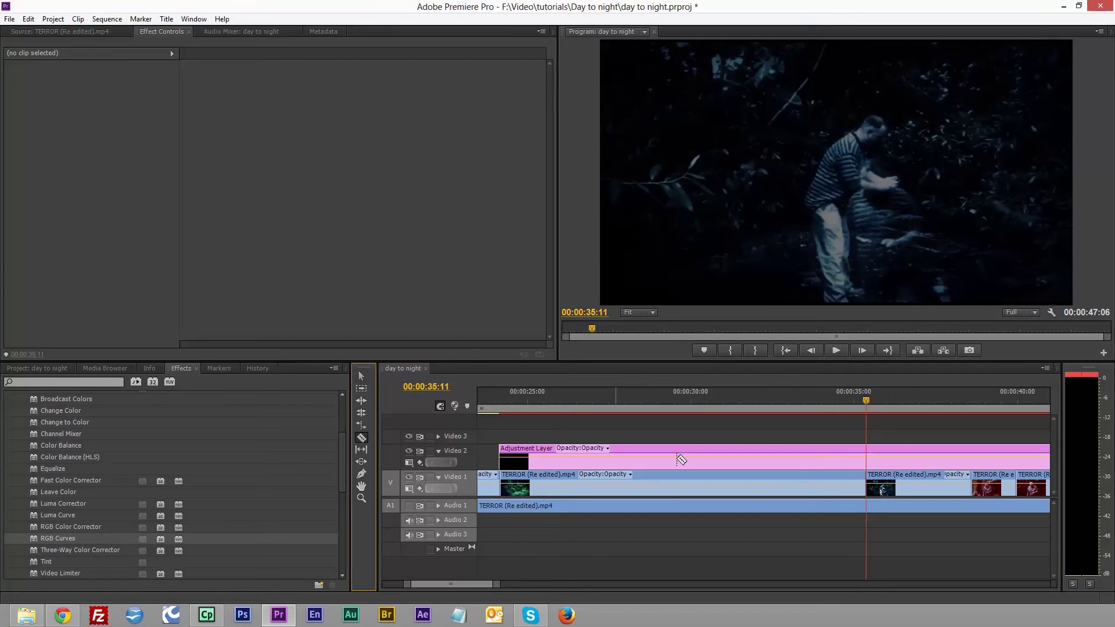
{"action": "left_click", "coordinate": [870, 459]}
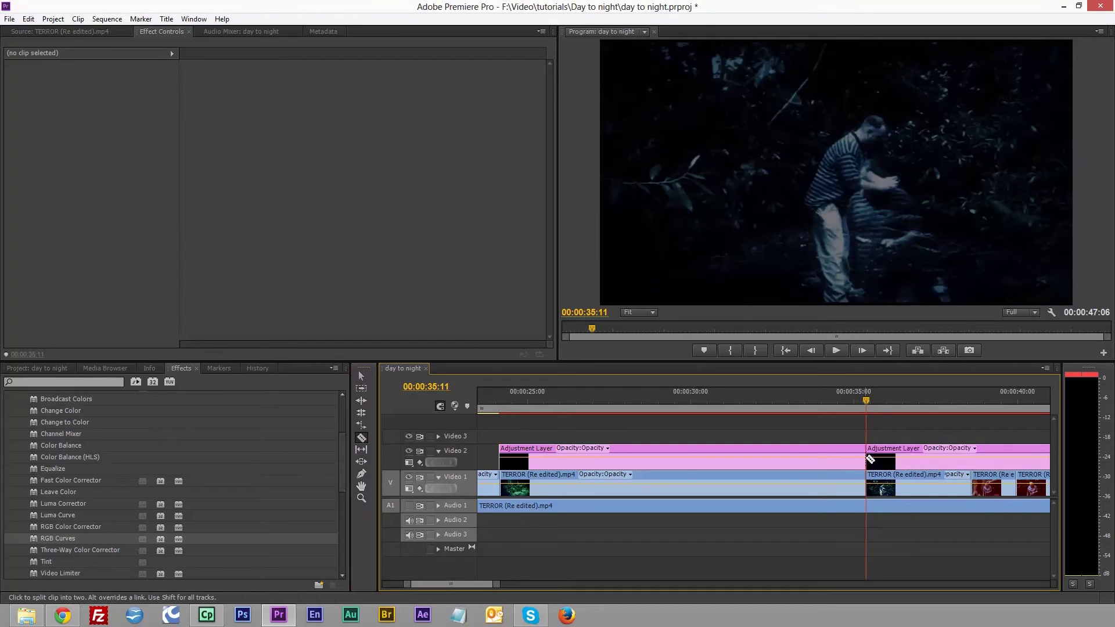
Step: Split the adjustment layer at 00:00:38:18 and delete the section covering the fifth clip
{"action": "left_click_drag", "start_coordinate": [871, 402], "coordinate": [976, 409]}
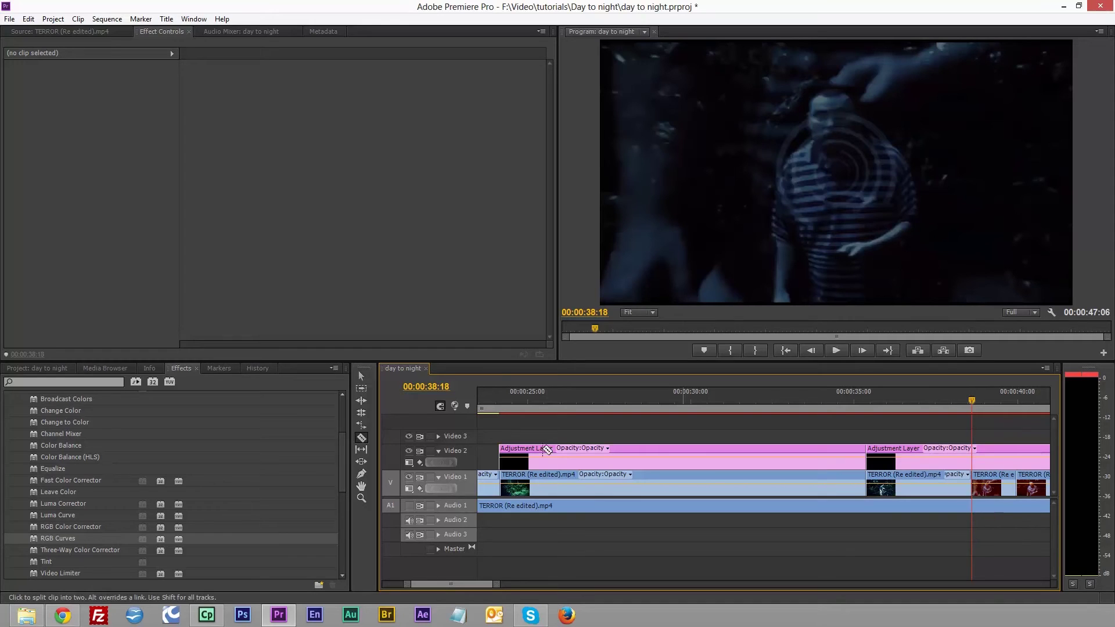
{"action": "left_click", "coordinate": [356, 373]}
{"action": "left_click", "coordinate": [362, 376]}
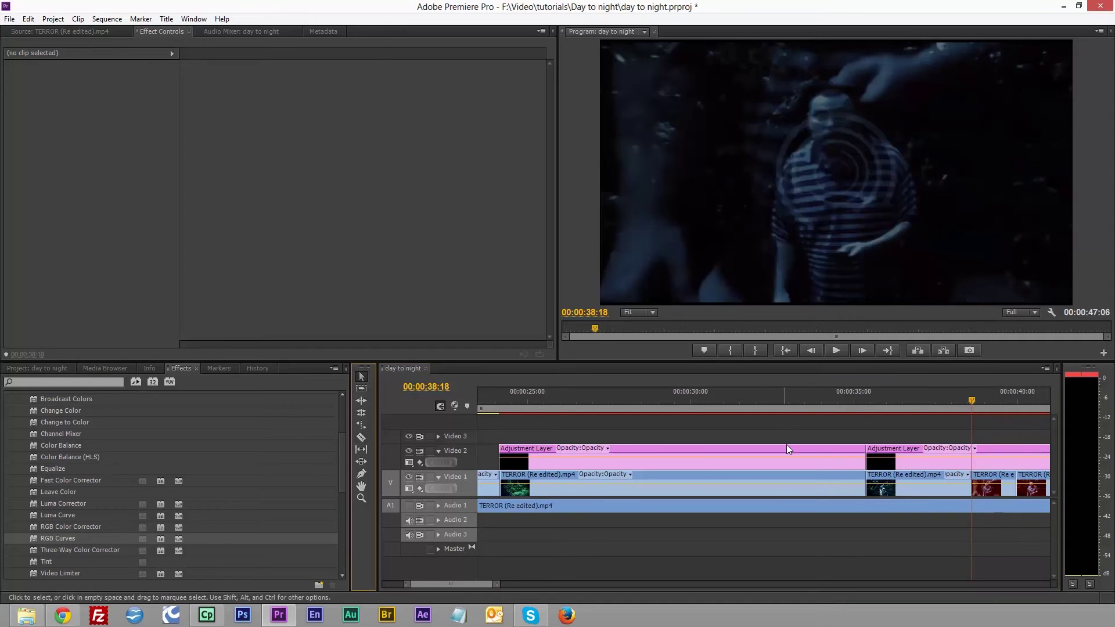
{"action": "left_click", "coordinate": [891, 461]}
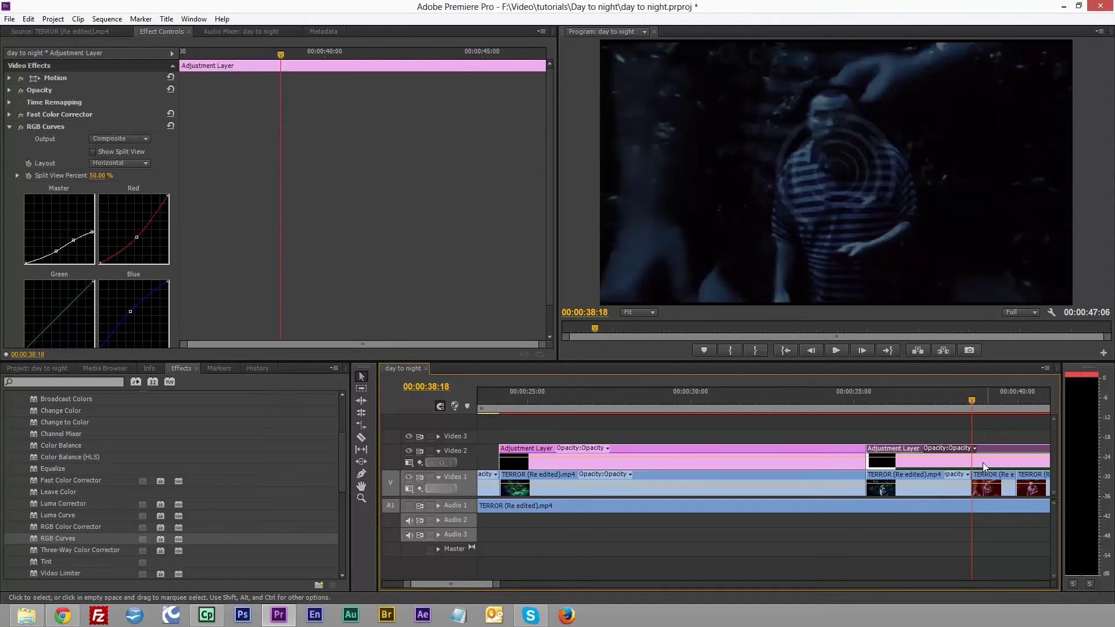
{"action": "left_click", "coordinate": [362, 437]}
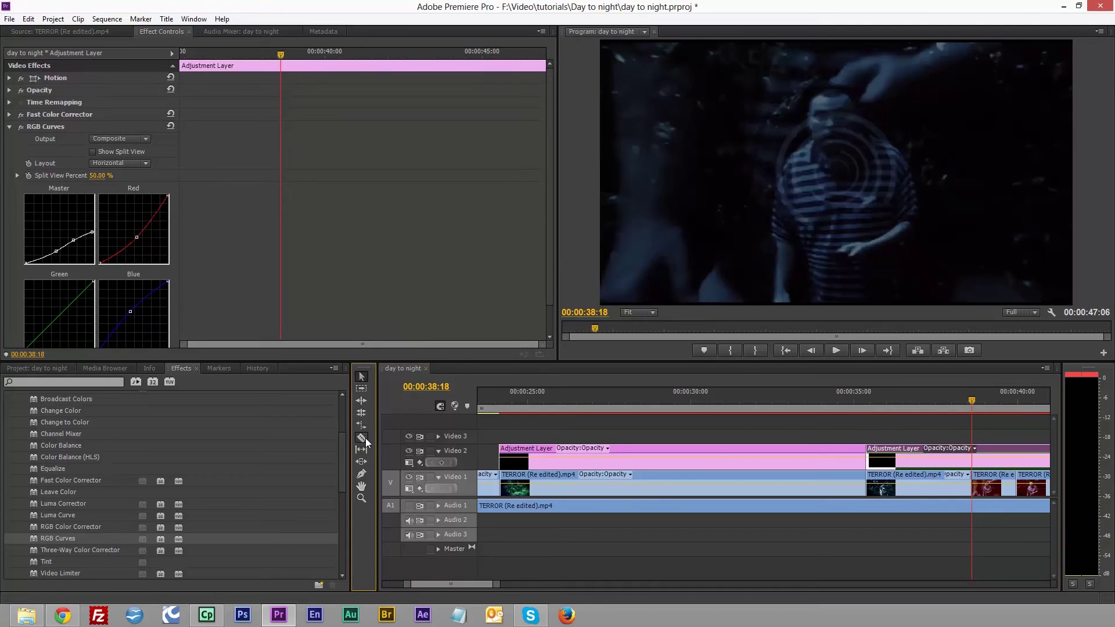
{"action": "left_click", "coordinate": [974, 459]}
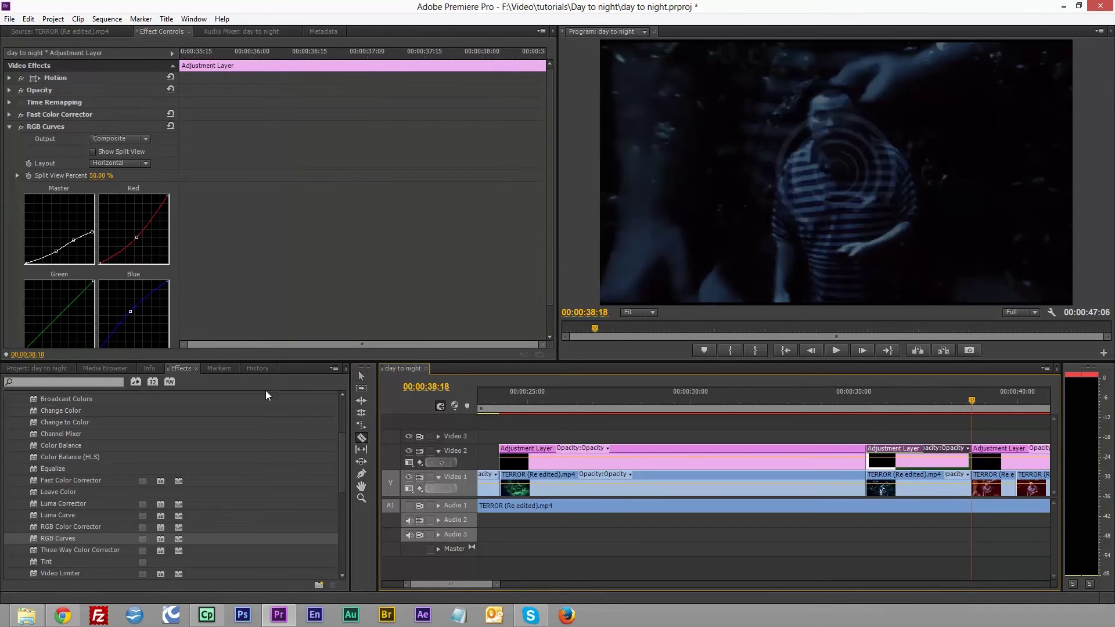
{"action": "left_click", "coordinate": [360, 376]}
{"action": "left_click", "coordinate": [918, 460]}
{"action": "key", "text": "Delete"}
Step: Split the last adjustment layer section at 00:00:39:29, where the final clip begins
{"action": "key", "text": "space"}
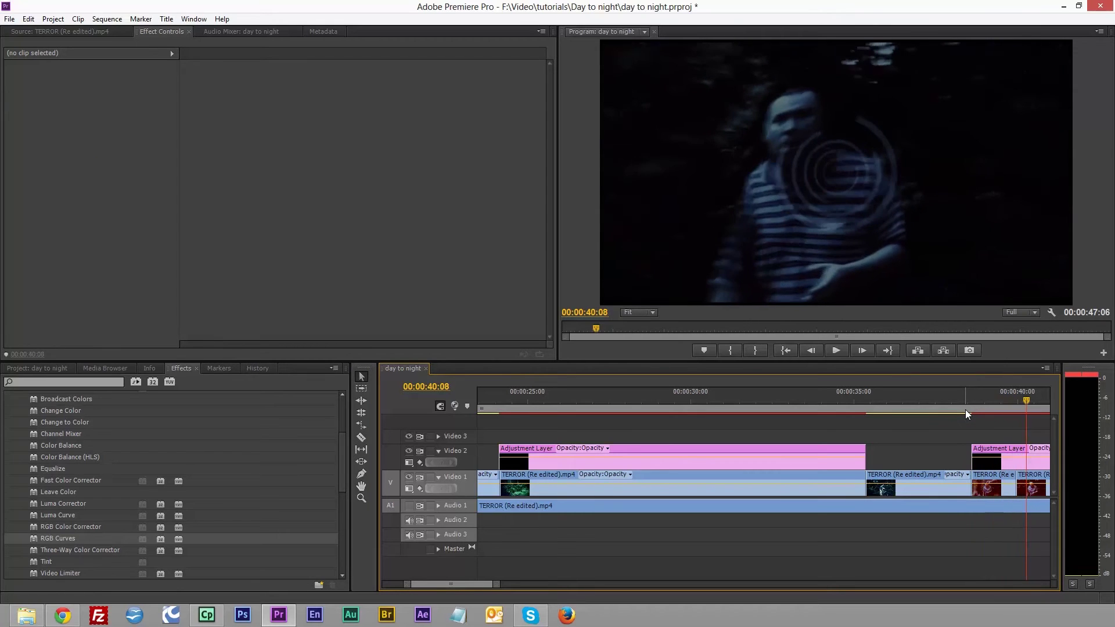
{"action": "key", "text": "Up"}
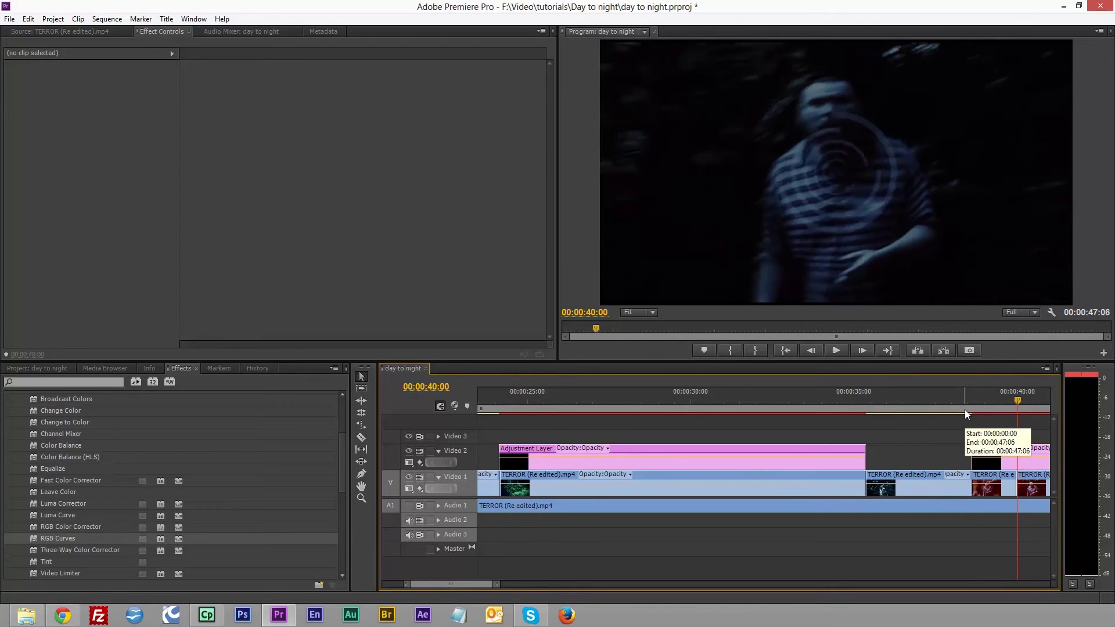
{"action": "key", "text": "Left"}
{"action": "key", "text": "Left"}
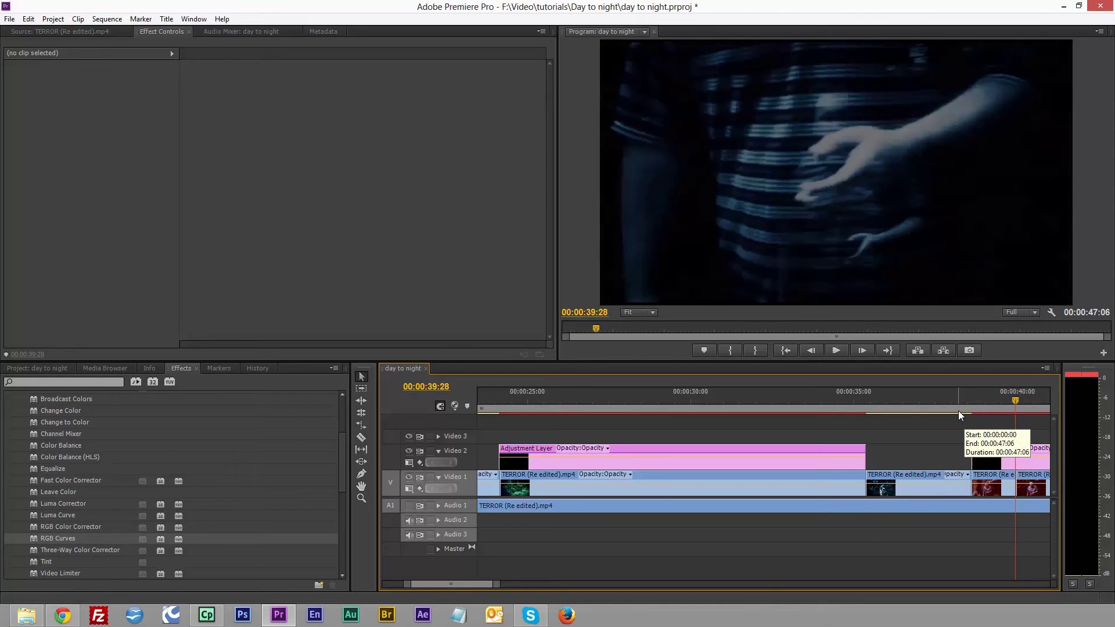
{"action": "left_click", "coordinate": [361, 436]}
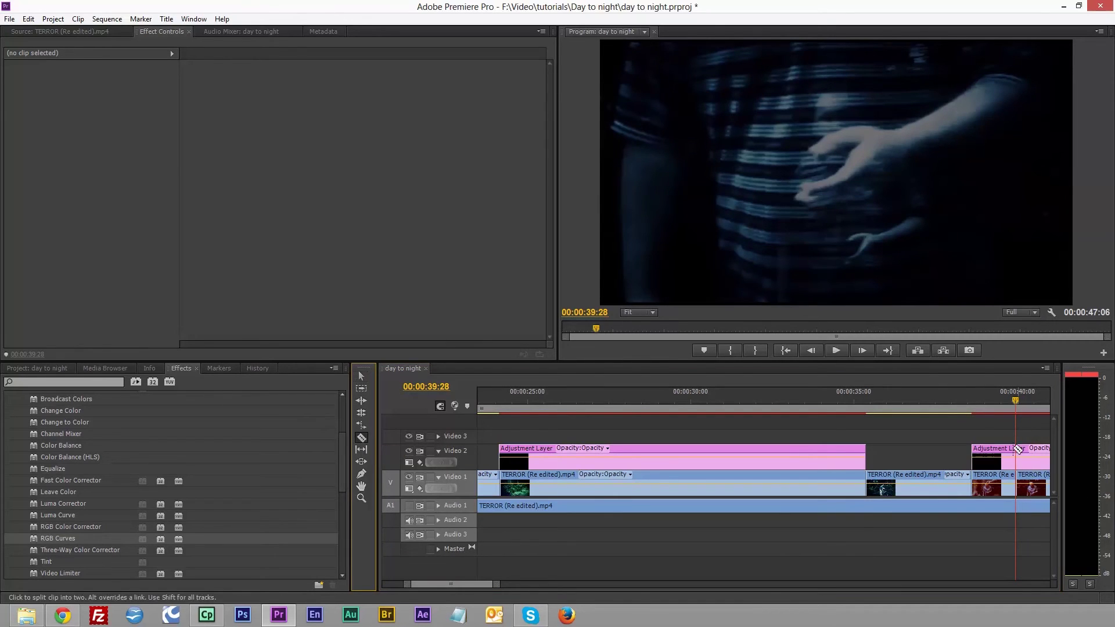
{"action": "left_click", "coordinate": [1016, 400]}
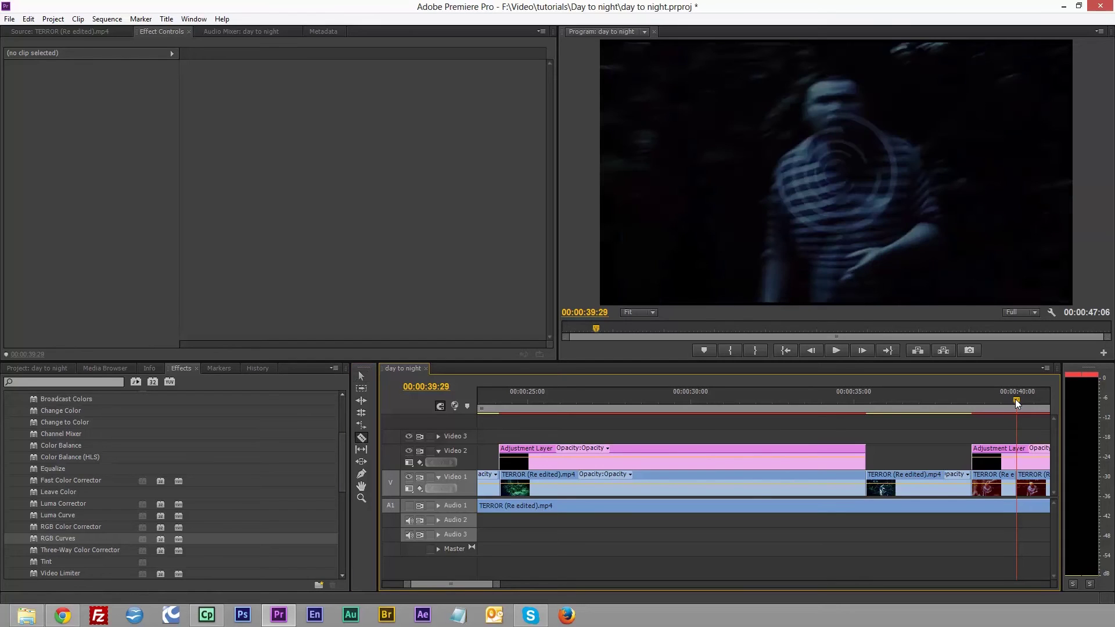
{"action": "left_click", "coordinate": [1022, 456]}
Step: Play the sequence from its beginning to review the night grade across the clips
{"action": "key", "text": "space"}
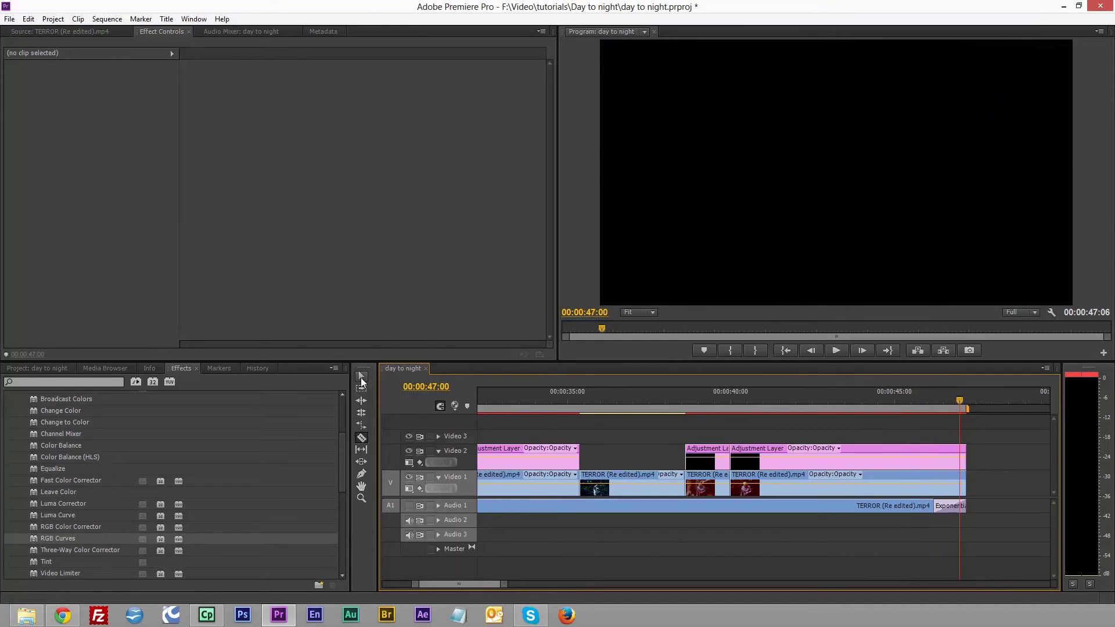
{"action": "left_click", "coordinate": [361, 378]}
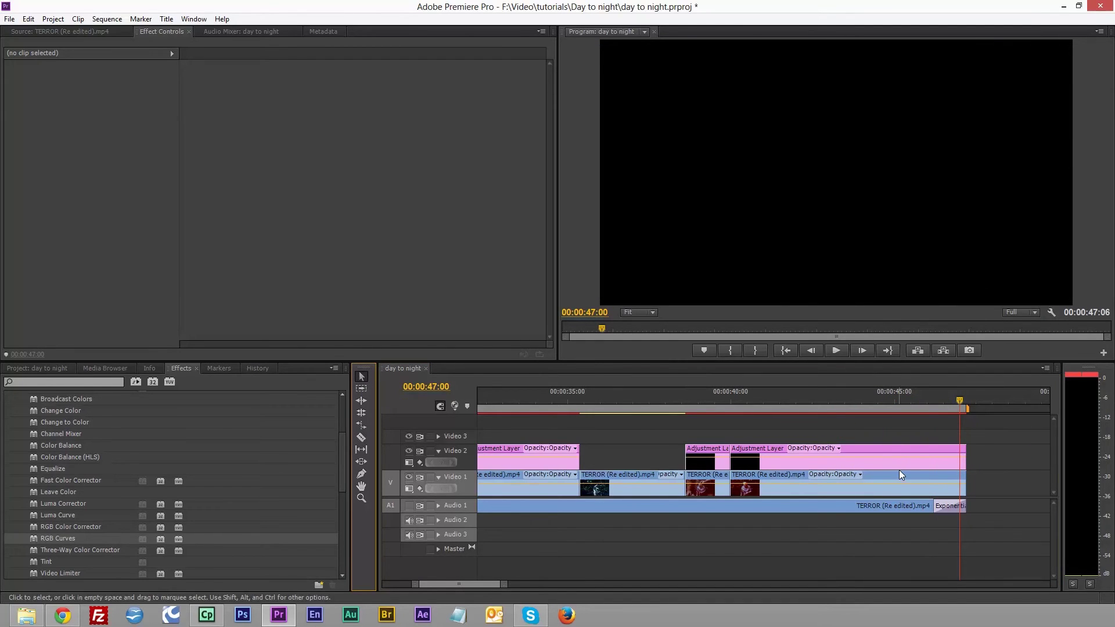
{"action": "key", "text": "minus"}
{"action": "key", "text": "minus"}
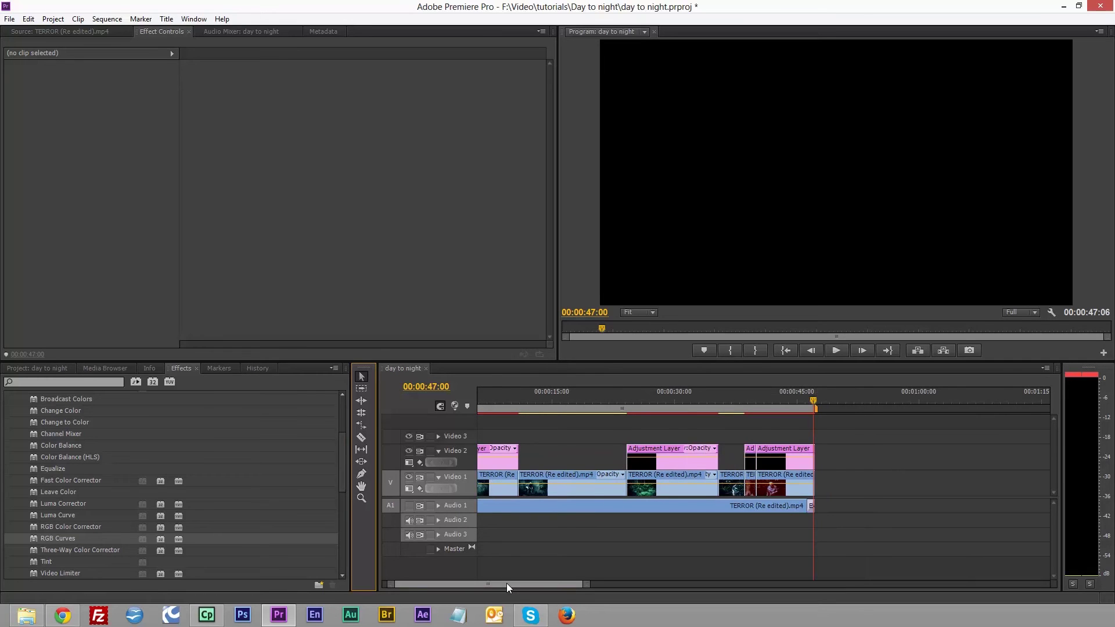
{"action": "left_click_drag", "start_coordinate": [506, 583], "coordinate": [472, 584]}
{"action": "left_click", "coordinate": [478, 399]}
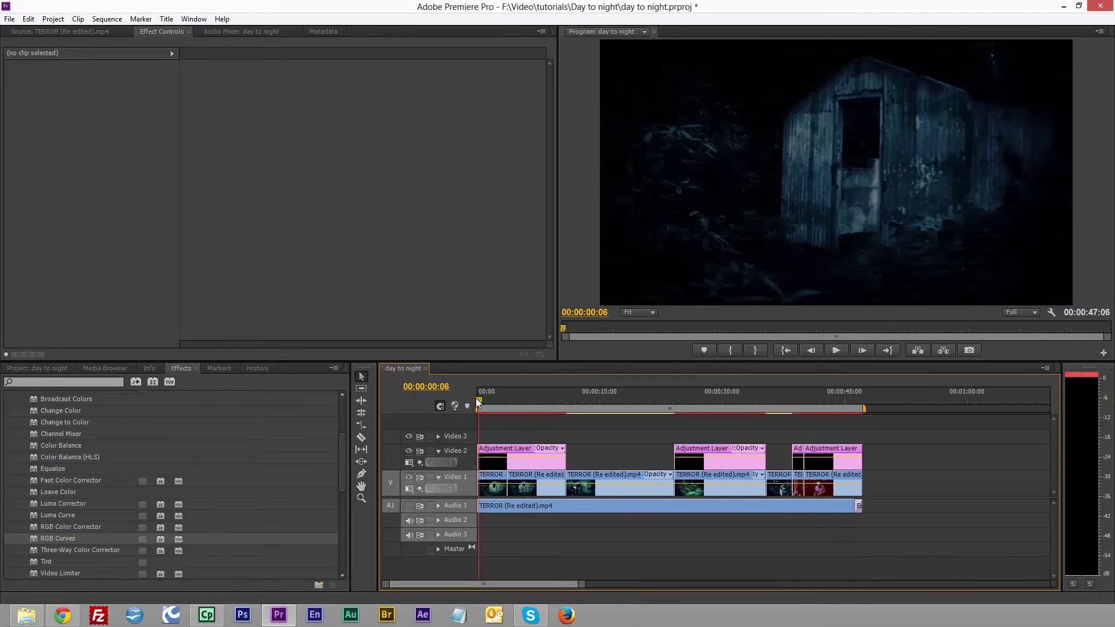
{"action": "key", "text": "space"}
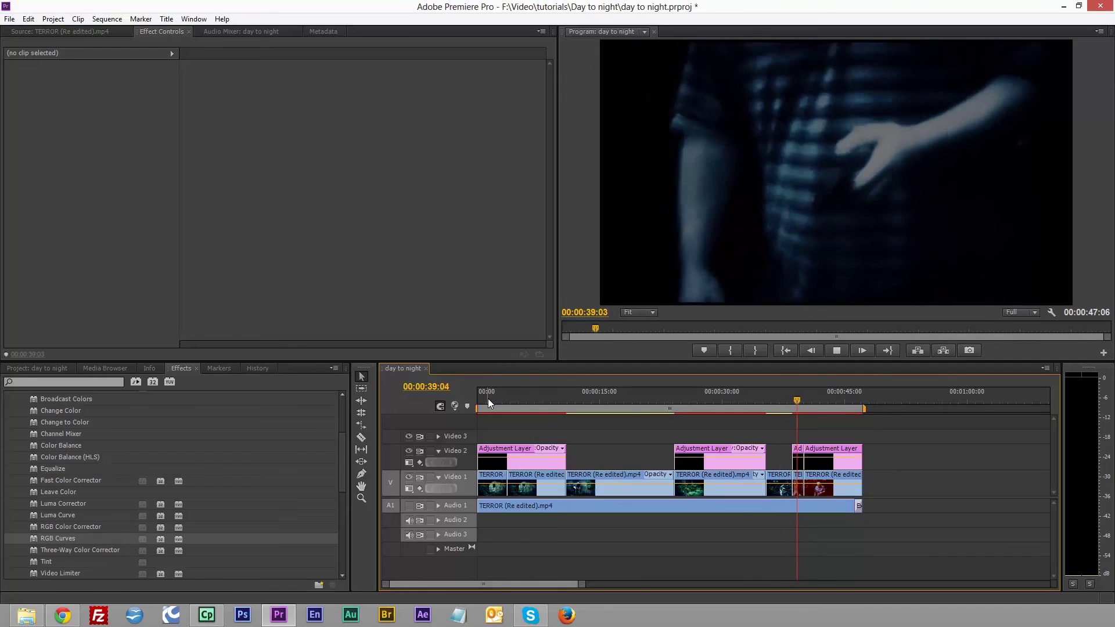
Step: Delete the adjustment layer section over the final clip and stop playback at 00:00:40:02
{"action": "left_click", "coordinate": [837, 460]}
{"action": "key", "text": "Delete"}
{"action": "key", "text": "space"}
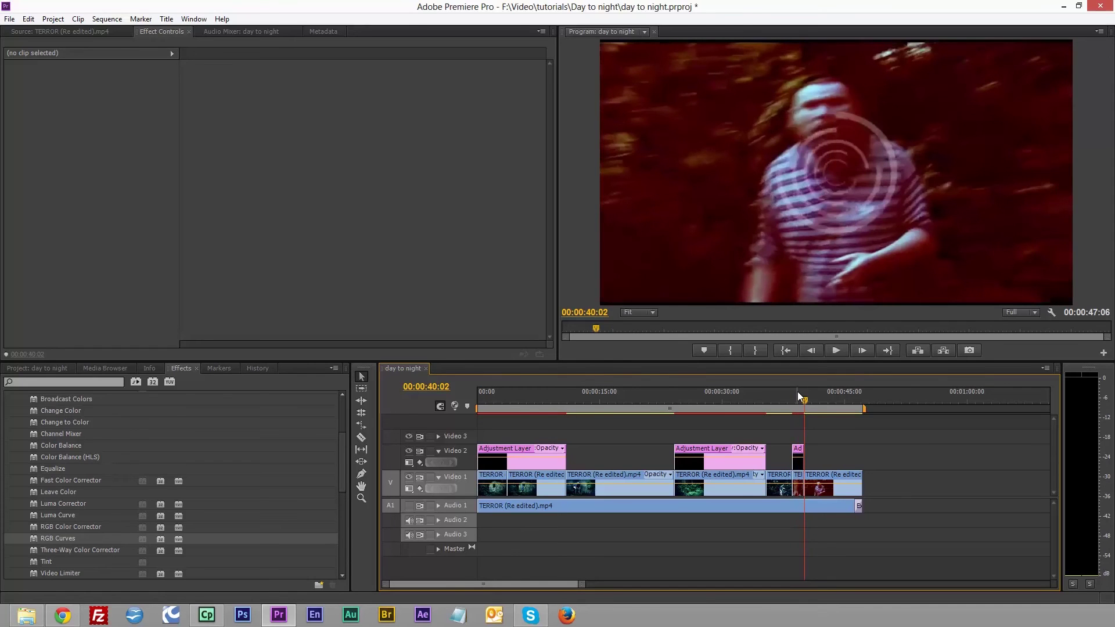